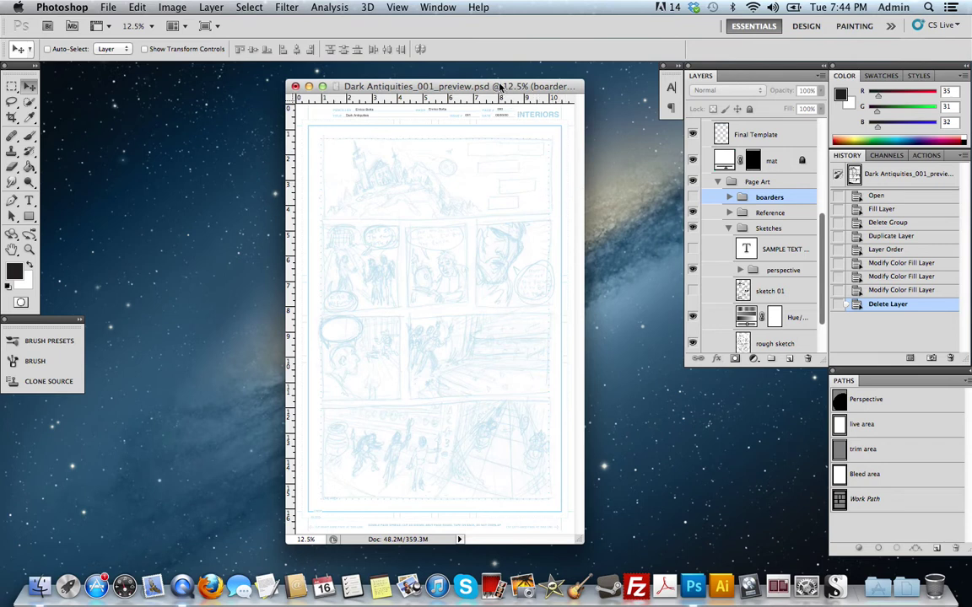
- Turn on the 'boarders' group and expand it to inspect Shape 1, vertical and horizontal layers
{"action": "left_click_drag", "start_coordinate": [486, 87], "coordinate": [494, 78]}
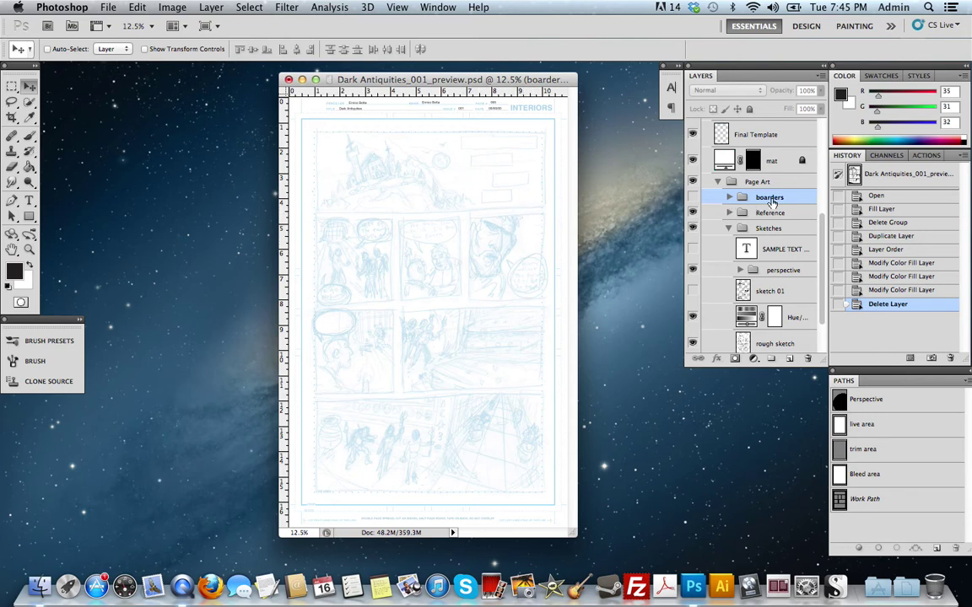
{"action": "left_click", "coordinate": [692, 198]}
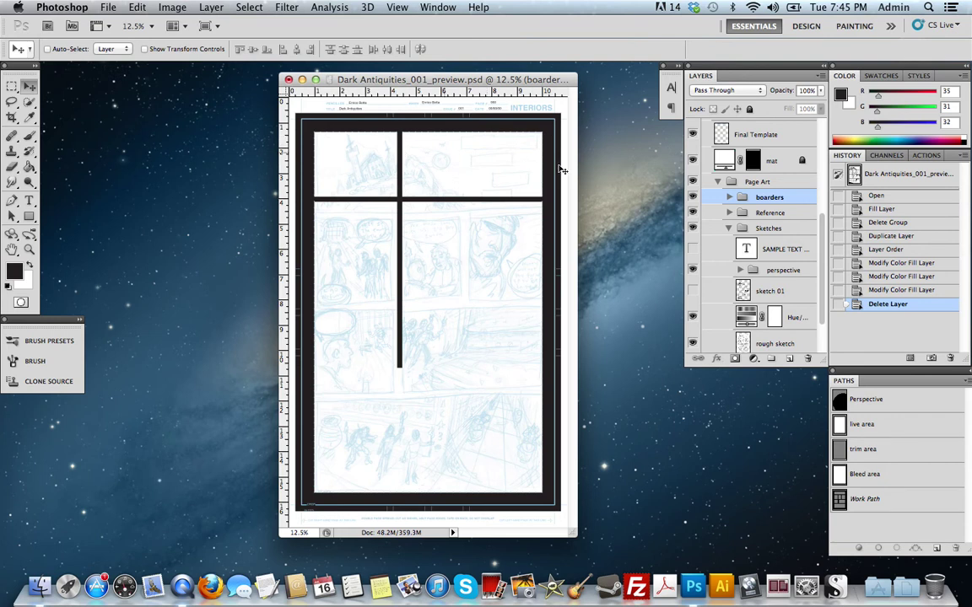
{"action": "left_click", "coordinate": [728, 199]}
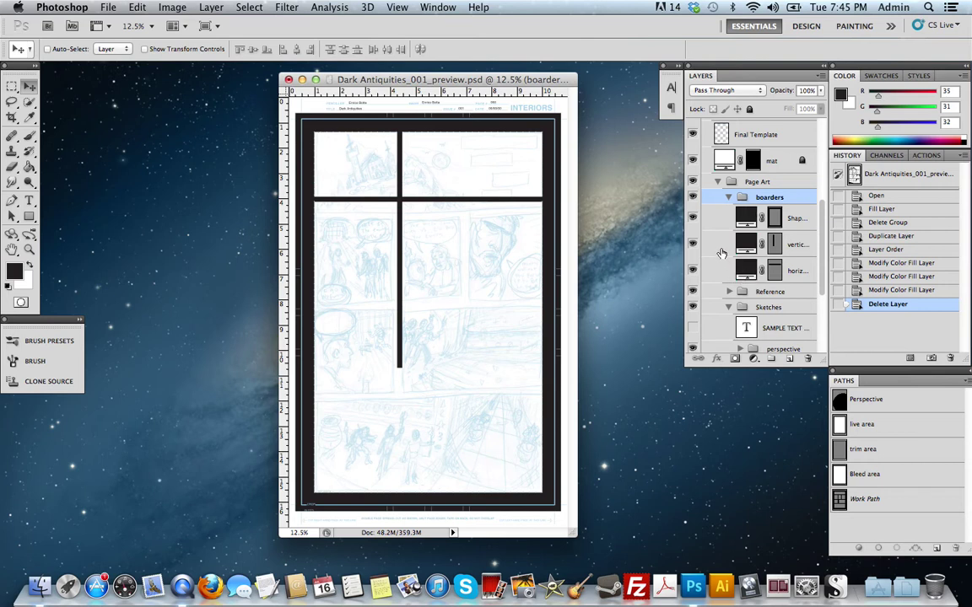
{"action": "left_click", "coordinate": [794, 221]}
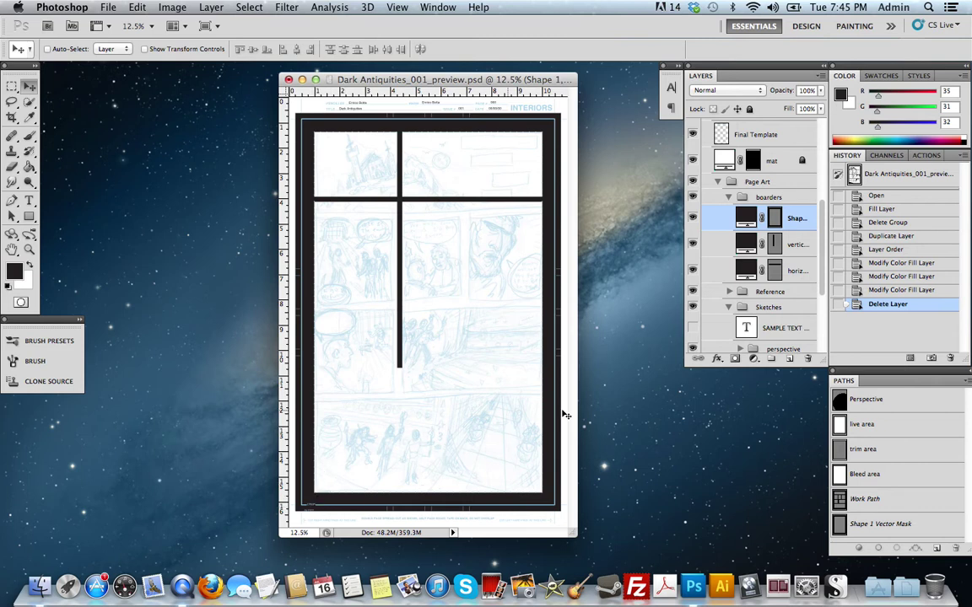
{"action": "left_click", "coordinate": [798, 244]}
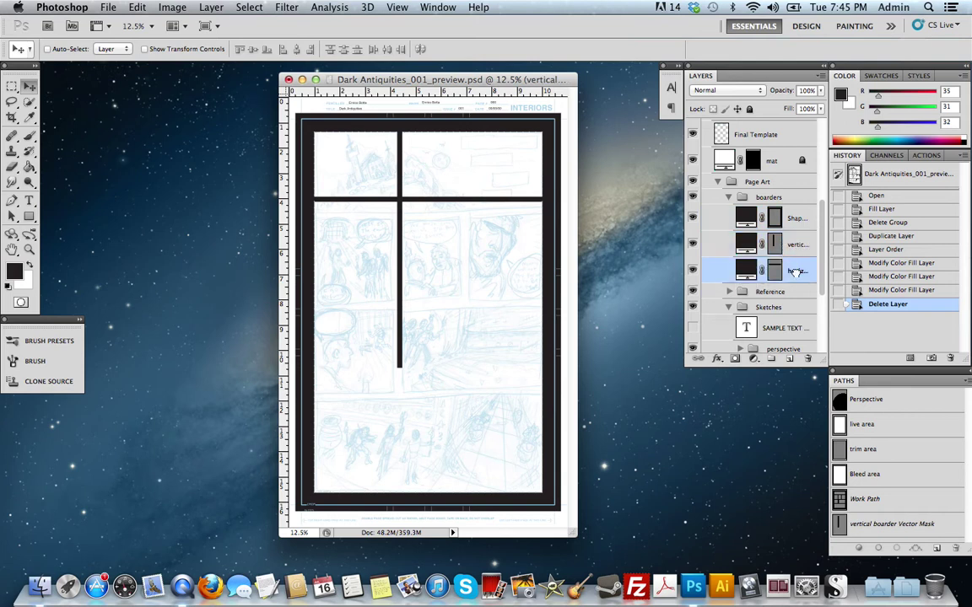
{"action": "left_click", "coordinate": [796, 270]}
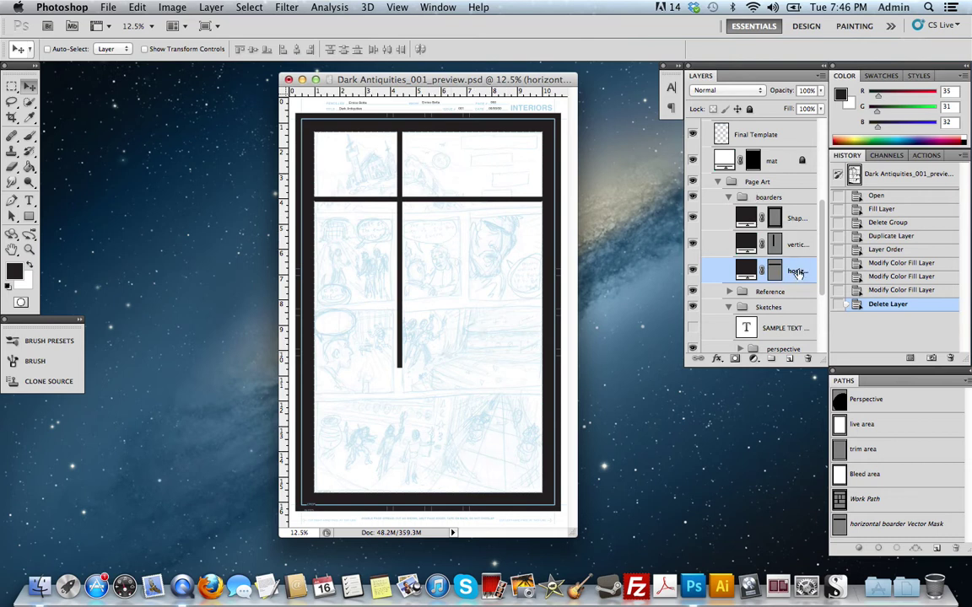
- Alt-drag two copies of the horizontal border path lower to divide the page into four rows
{"action": "left_click", "coordinate": [775, 275]}
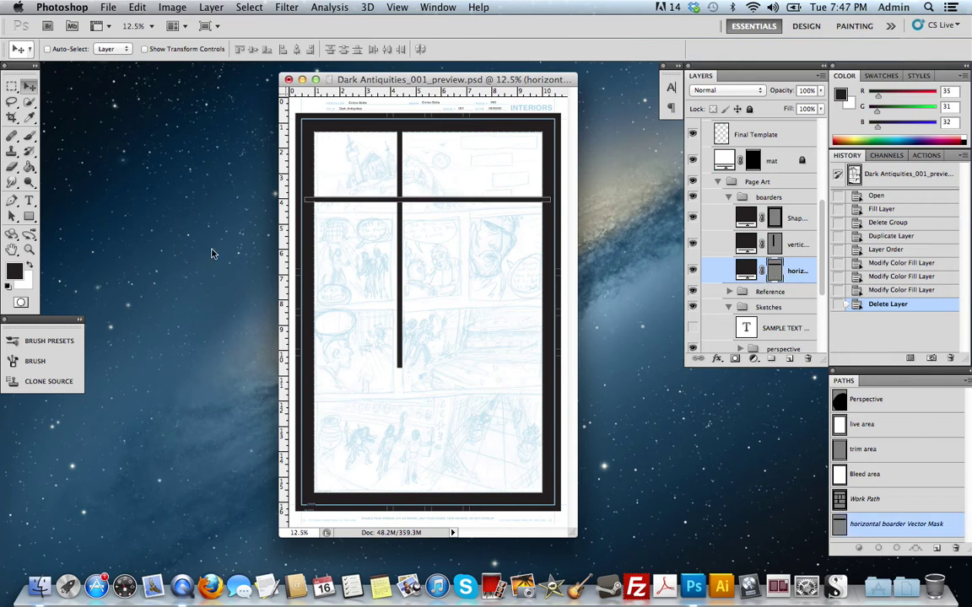
{"action": "left_click", "coordinate": [12, 215]}
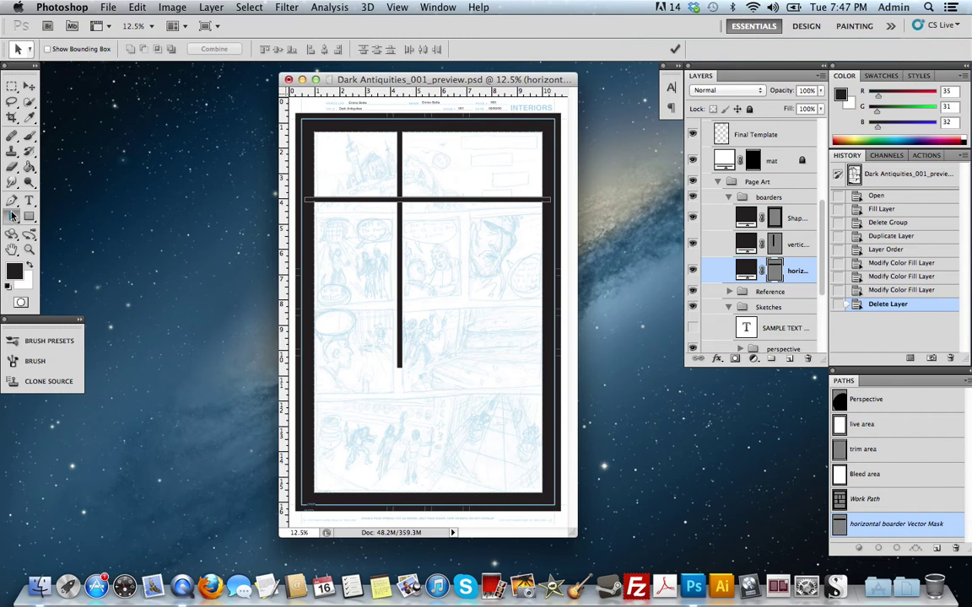
{"action": "left_click", "coordinate": [454, 202]}
{"action": "left_click_drag", "start_coordinate": [454, 230], "coordinate": [453, 309]}
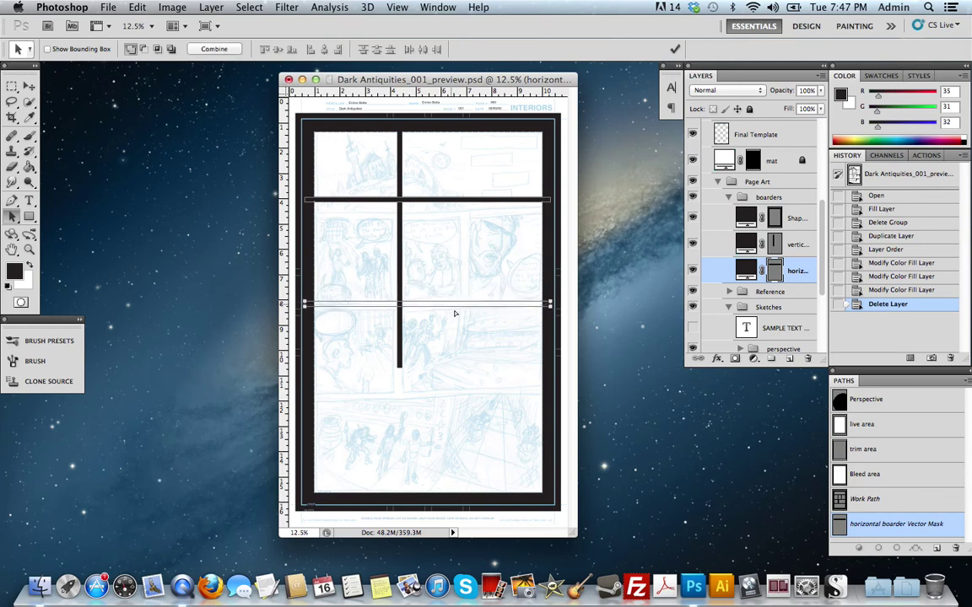
{"action": "left_click", "coordinate": [472, 203]}
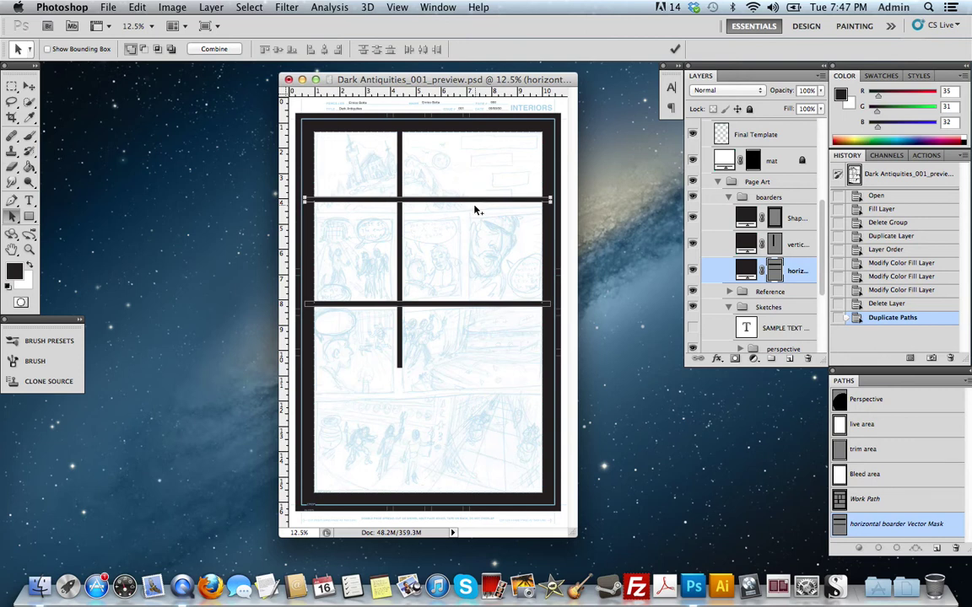
{"action": "left_click_drag", "start_coordinate": [476, 210], "coordinate": [469, 397]}
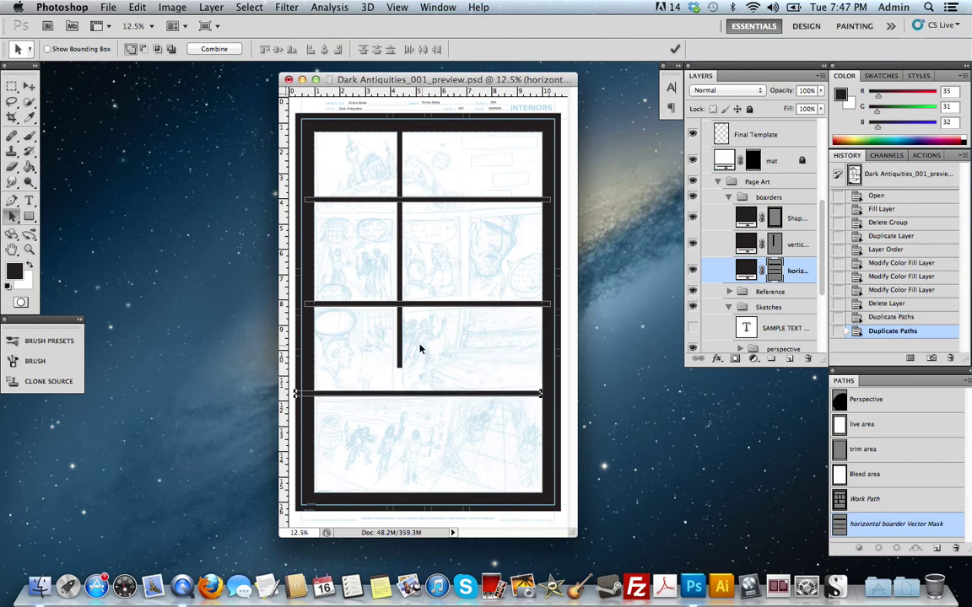
- Move the top horizontal border slightly lower on the page
{"action": "left_click", "coordinate": [476, 201]}
{"action": "left_click_drag", "start_coordinate": [479, 207], "coordinate": [479, 244]}
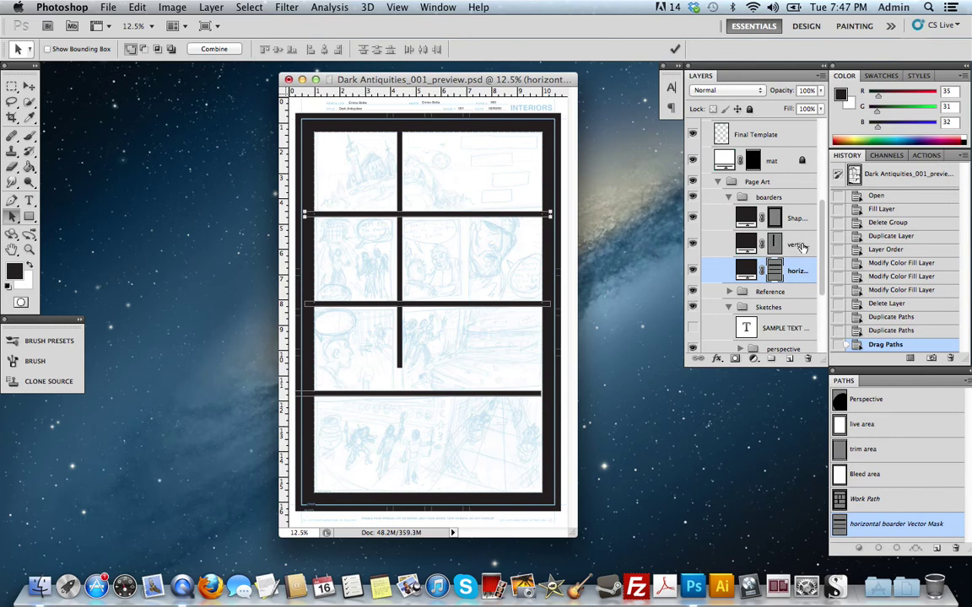
{"action": "left_click", "coordinate": [721, 244]}
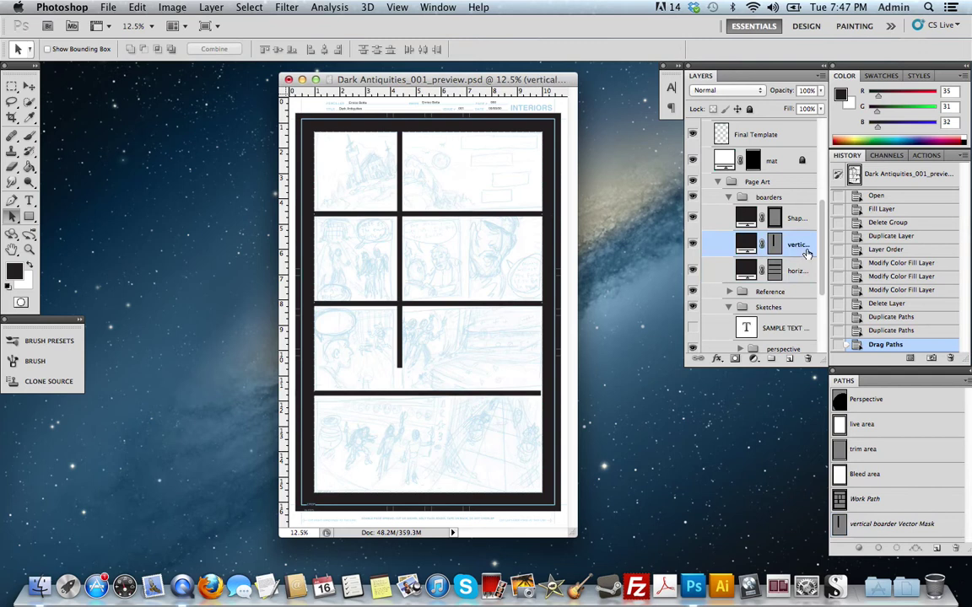
- Drag the vertical border's bottom anchors up so it ends at the first row
{"action": "left_click", "coordinate": [775, 246]}
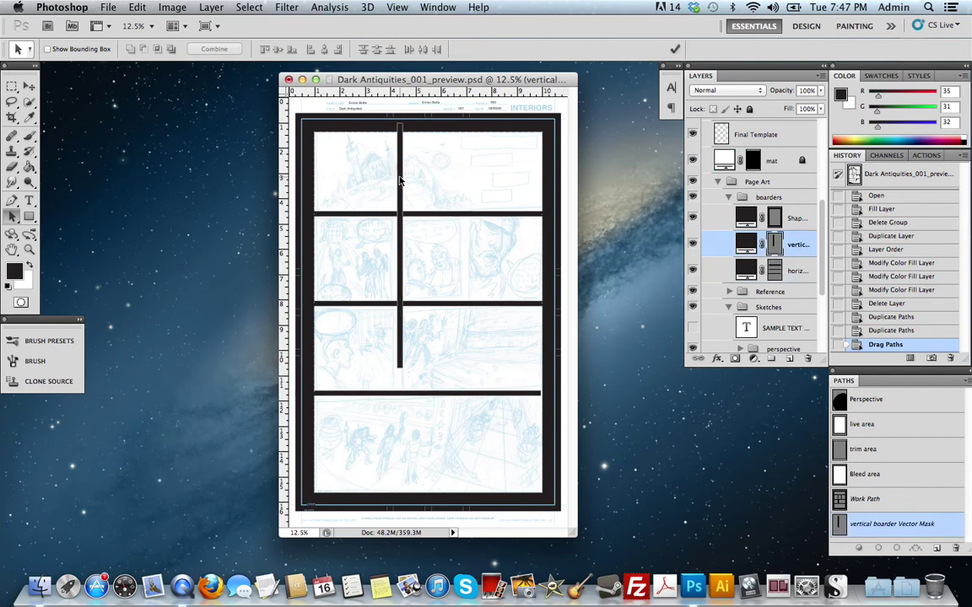
{"action": "left_click", "coordinate": [13, 218]}
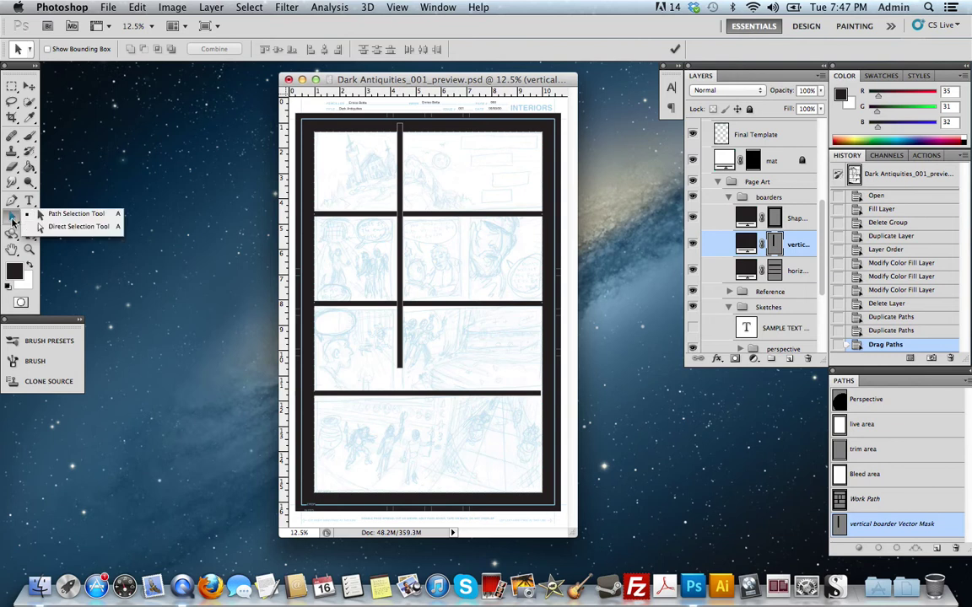
{"action": "left_click", "coordinate": [72, 226]}
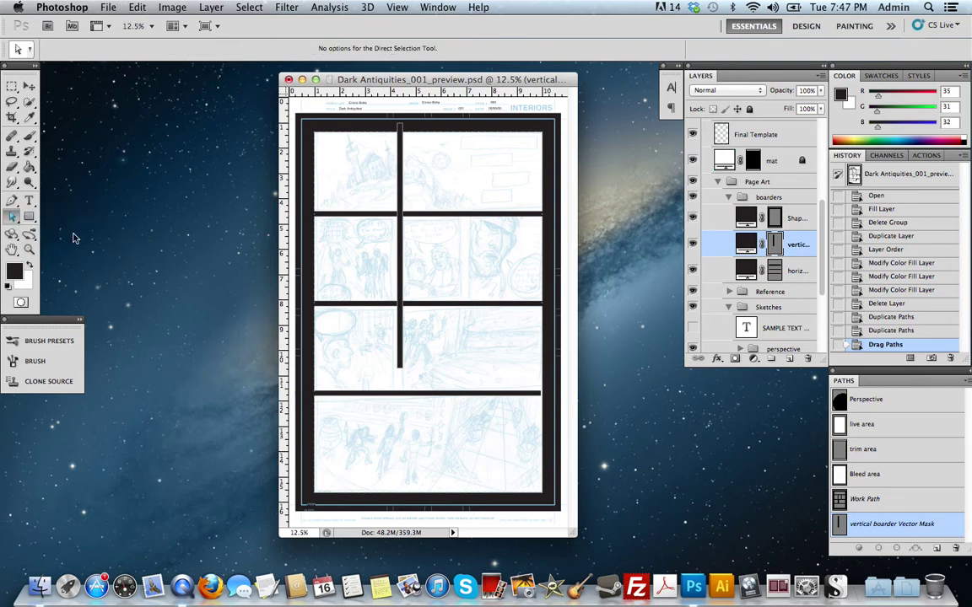
{"action": "left_click", "coordinate": [399, 261]}
{"action": "left_click_drag", "start_coordinate": [408, 354], "coordinate": [381, 377]}
{"action": "left_click_drag", "start_coordinate": [401, 372], "coordinate": [403, 212]}
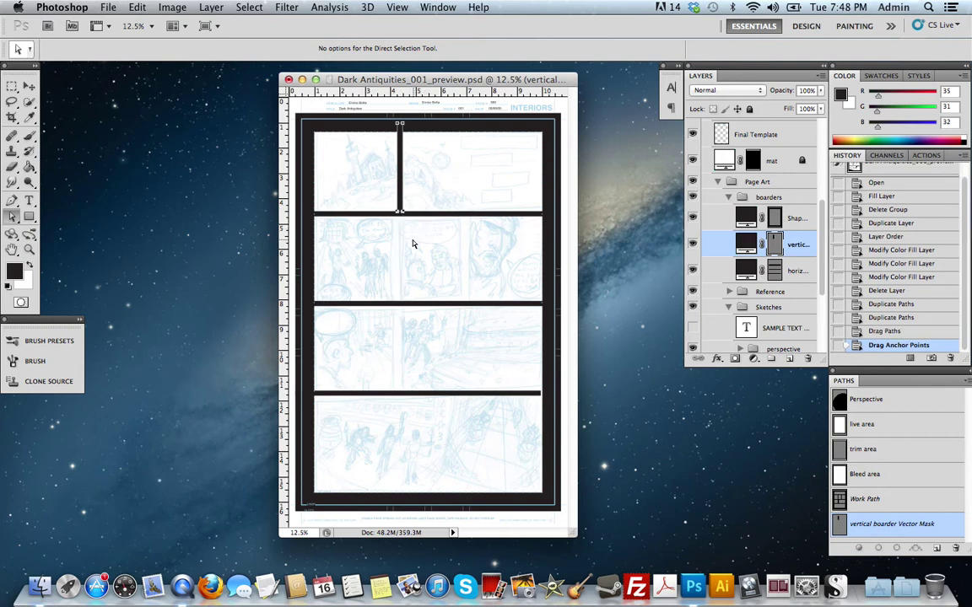
{"action": "key", "text": "Down"}
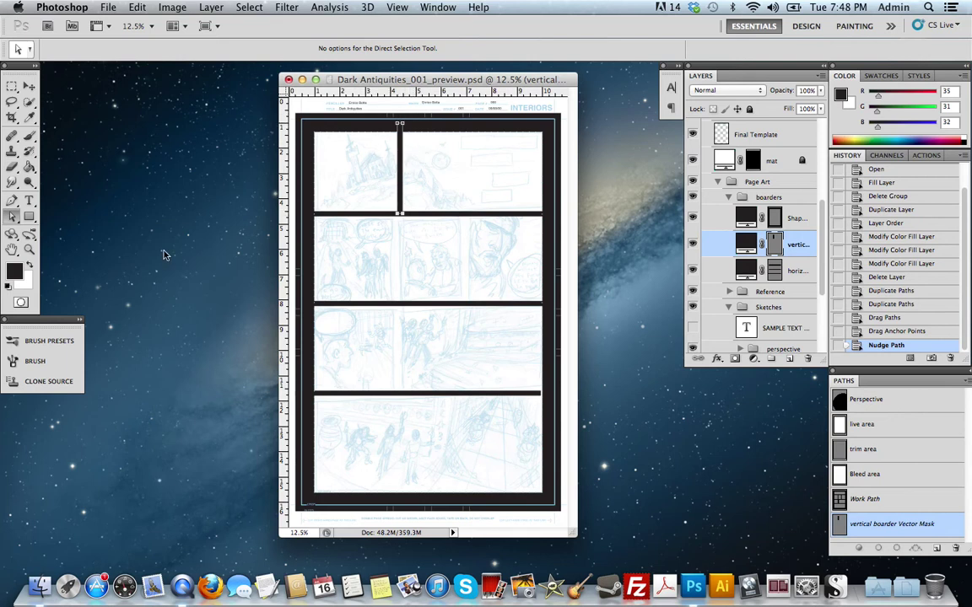
{"action": "left_click_drag", "start_coordinate": [12, 212], "coordinate": [57, 216]}
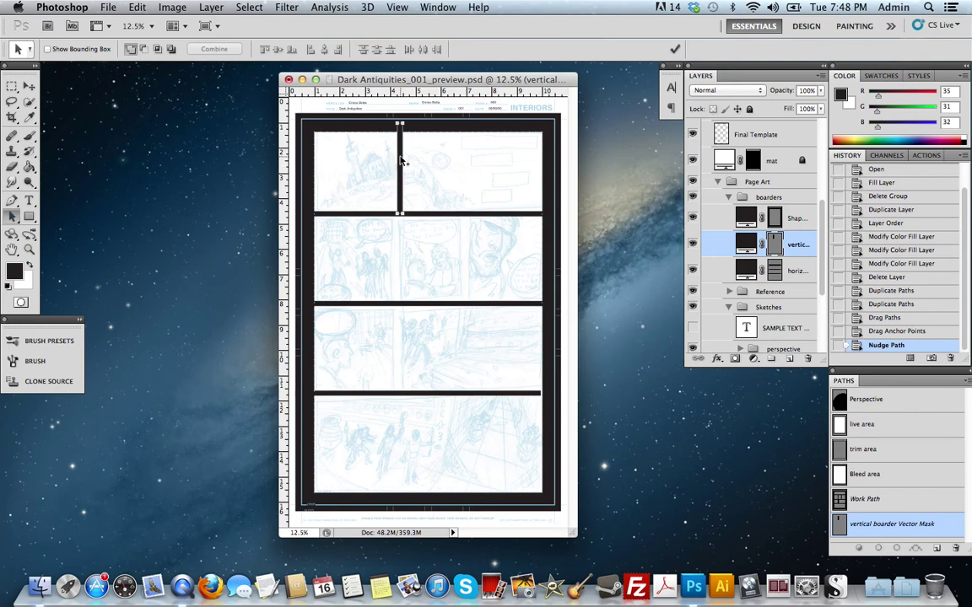
- Duplicate the vertical border down into the second row and trim its lower end
{"action": "left_click_drag", "start_coordinate": [404, 167], "coordinate": [397, 345]}
{"action": "left_click_drag", "start_coordinate": [12, 213], "coordinate": [47, 223]}
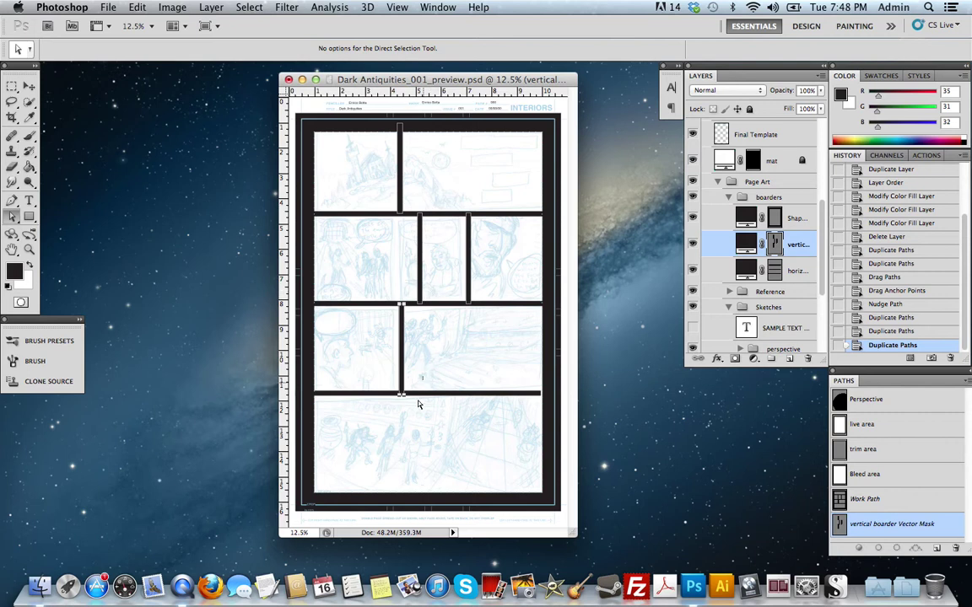
{"action": "left_click_drag", "start_coordinate": [417, 405], "coordinate": [388, 376]}
{"action": "key", "text": "Up"}
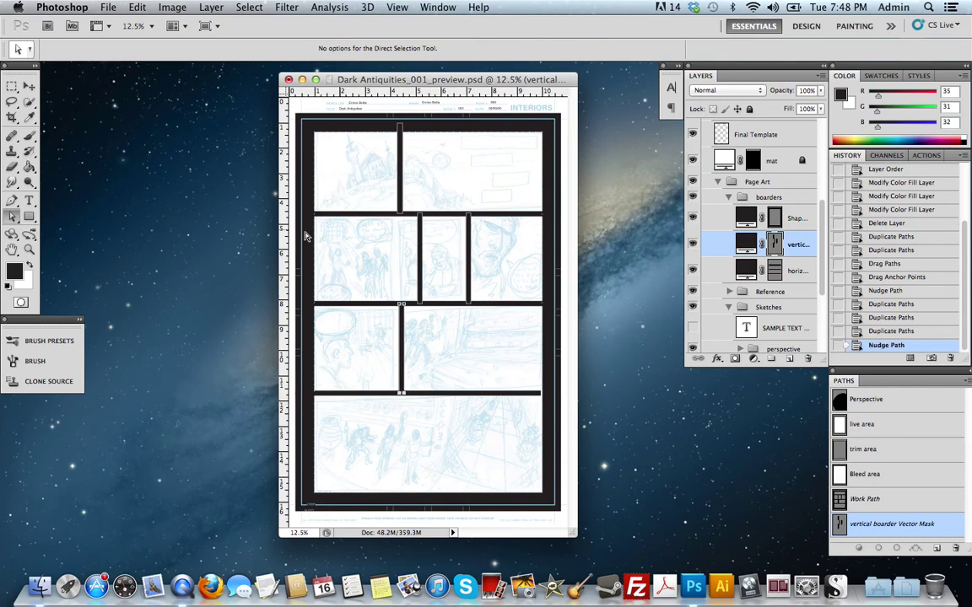
{"action": "left_click_drag", "start_coordinate": [15, 217], "coordinate": [33, 199]}
- Position the second-row and third-row vertical borders, nudging them into alignment
{"action": "left_click", "coordinate": [421, 255]}
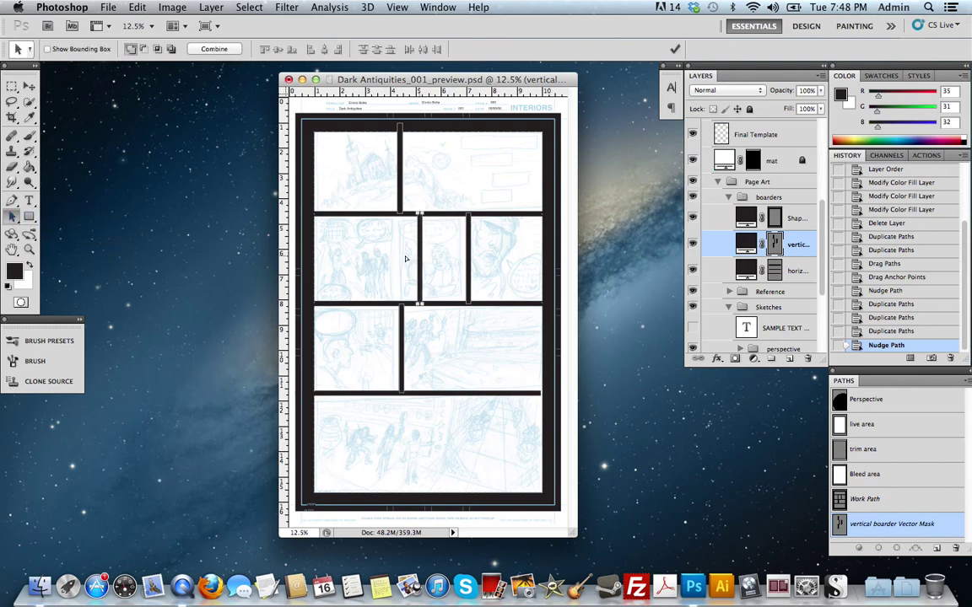
{"action": "left_click_drag", "start_coordinate": [406, 259], "coordinate": [379, 259]}
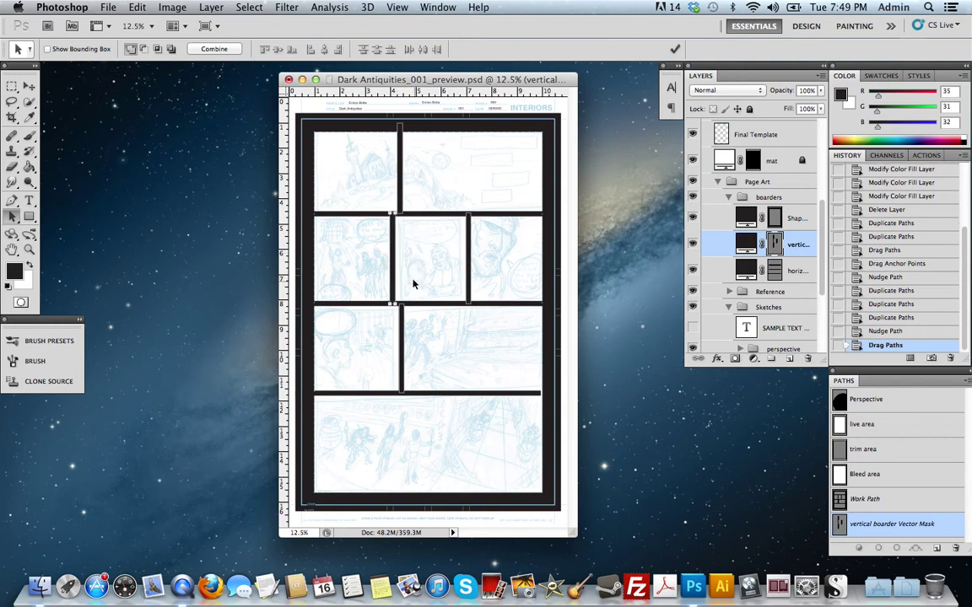
{"action": "key", "text": "Right"}
{"action": "key", "text": "Right"}
{"action": "key", "text": "Right"}
{"action": "key", "text": "Right"}
{"action": "key", "text": "Right"}
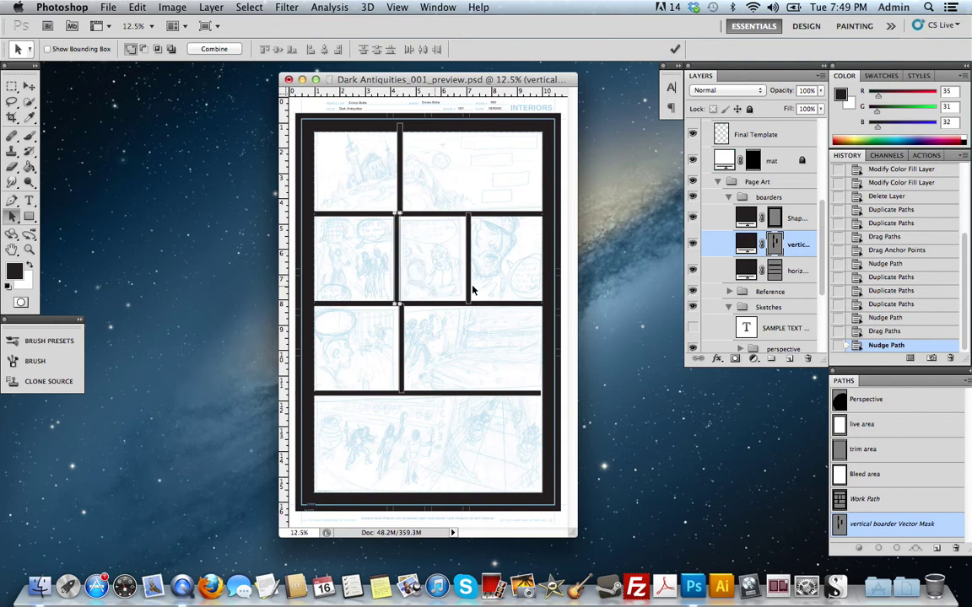
{"action": "left_click", "coordinate": [471, 283]}
{"action": "key", "text": "Left"}
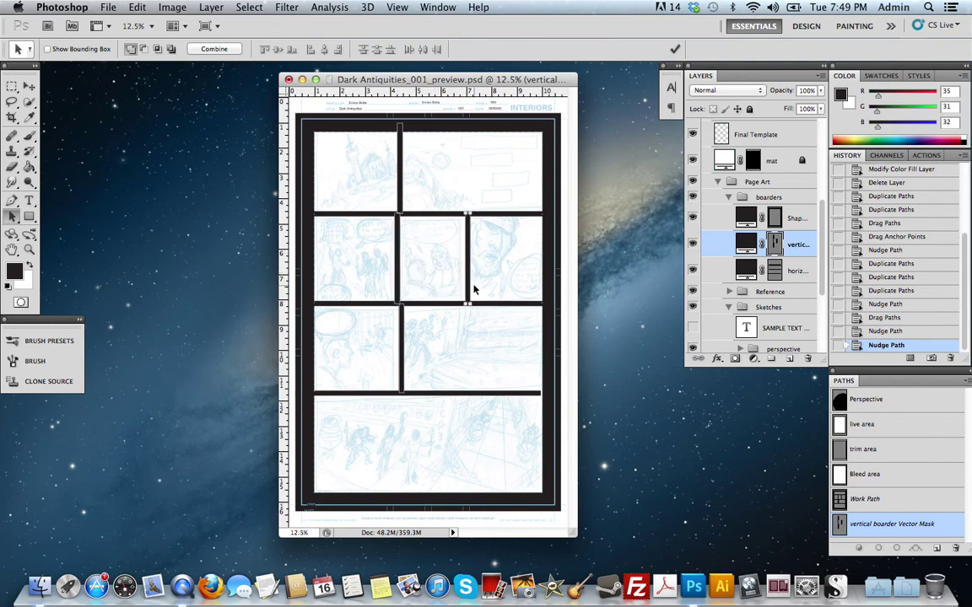
{"action": "left_click", "coordinate": [404, 346]}
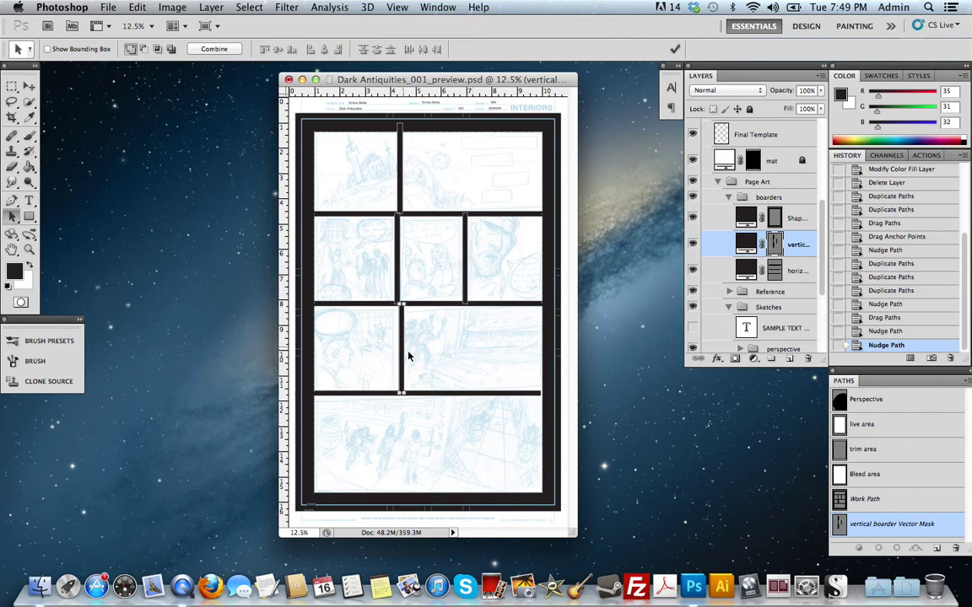
{"action": "key", "text": "Left"}
{"action": "key", "text": "Left"}
{"action": "key", "text": "Left"}
{"action": "key", "text": "Left"}
{"action": "key", "text": "Left"}
{"action": "key", "text": "Left"}
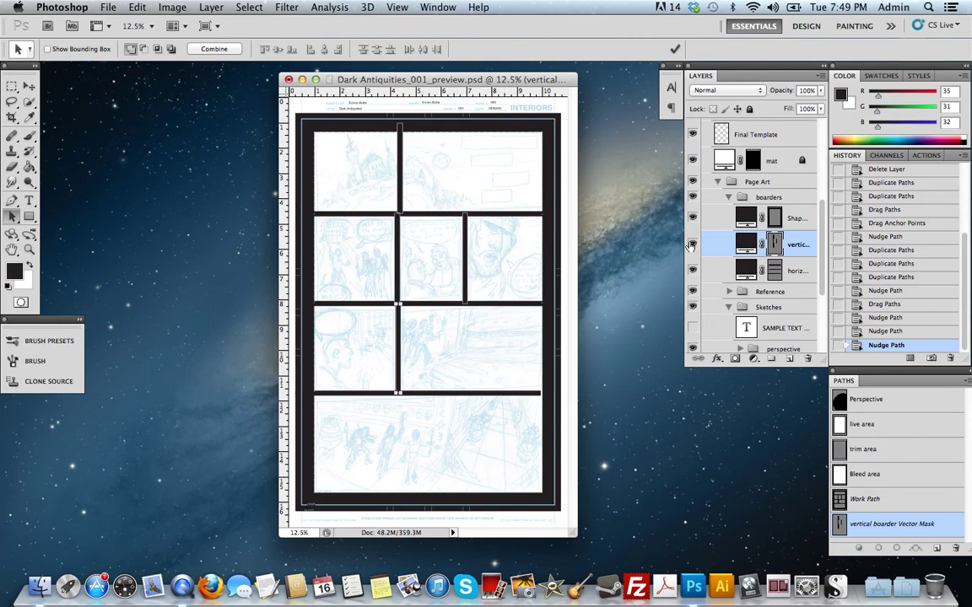
{"action": "left_click", "coordinate": [798, 219]}
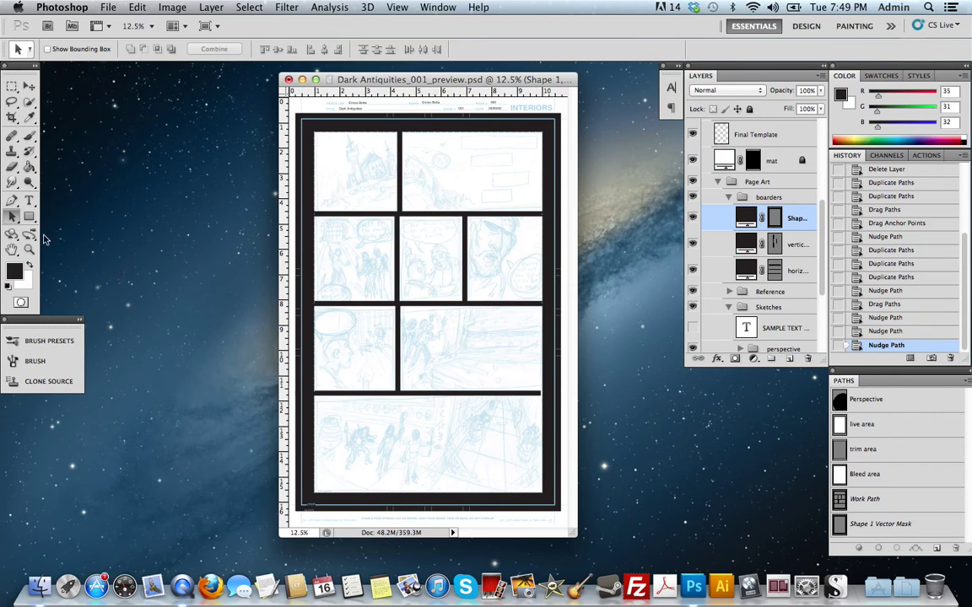
- Select the horizontal borders' right-end anchors and nudge them one step right
{"action": "left_click", "coordinate": [12, 217]}
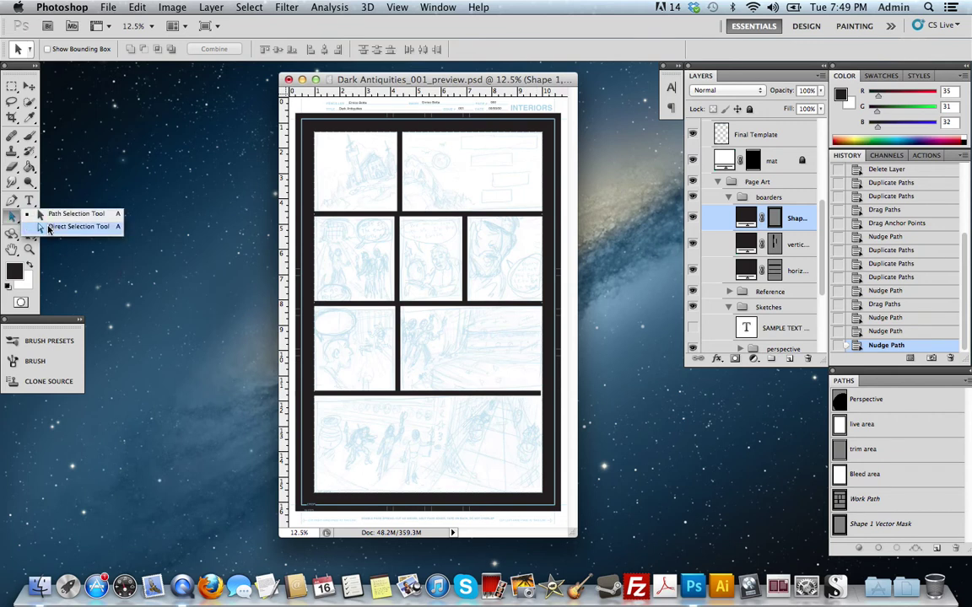
{"action": "left_click", "coordinate": [67, 227]}
{"action": "left_click_drag", "start_coordinate": [518, 374], "coordinate": [547, 420]}
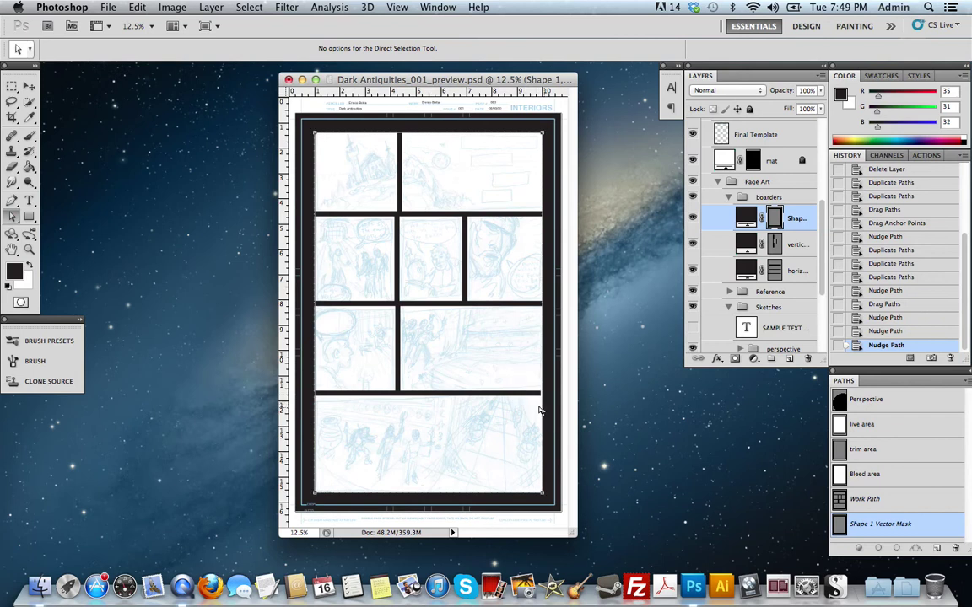
{"action": "left_click", "coordinate": [784, 270]}
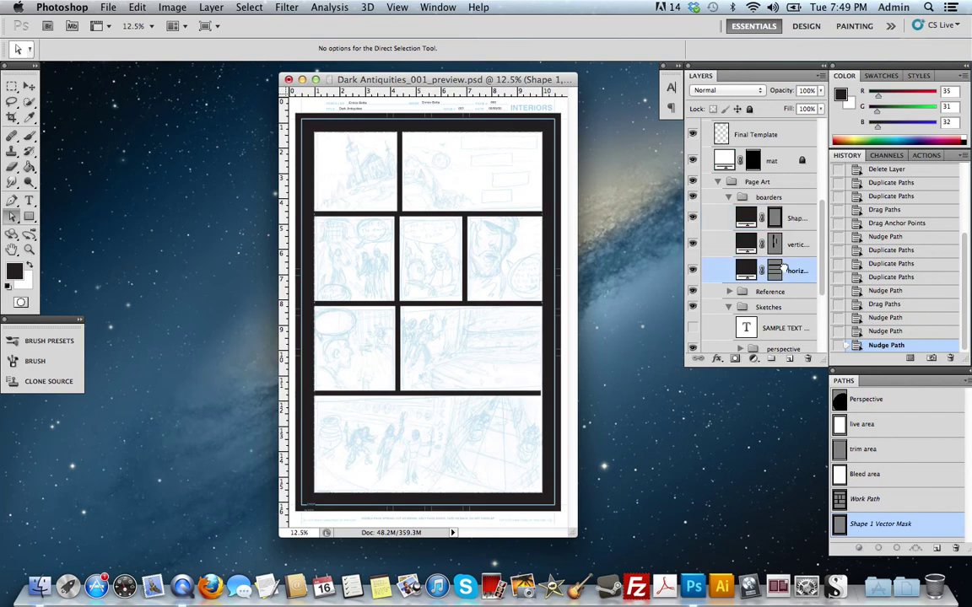
{"action": "left_click", "coordinate": [544, 403]}
{"action": "key", "text": "Return"}
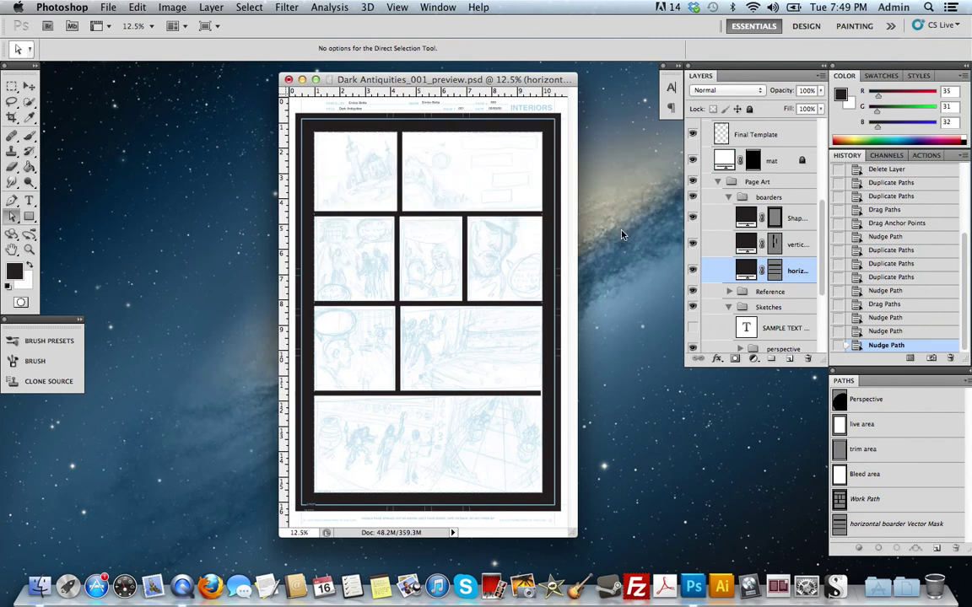
{"action": "left_click", "coordinate": [774, 275]}
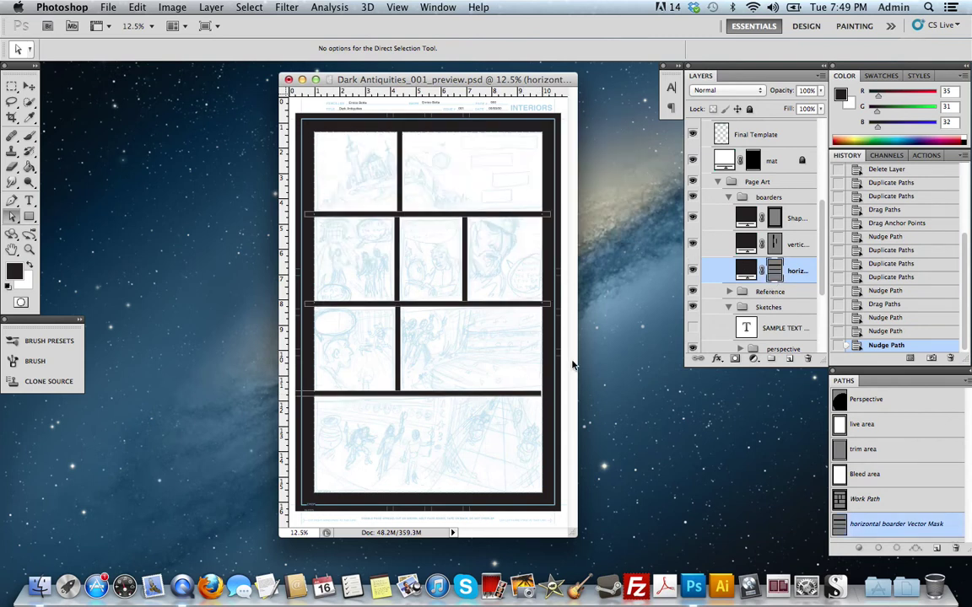
{"action": "left_click_drag", "start_coordinate": [529, 375], "coordinate": [556, 431]}
{"action": "key", "text": "Right"}
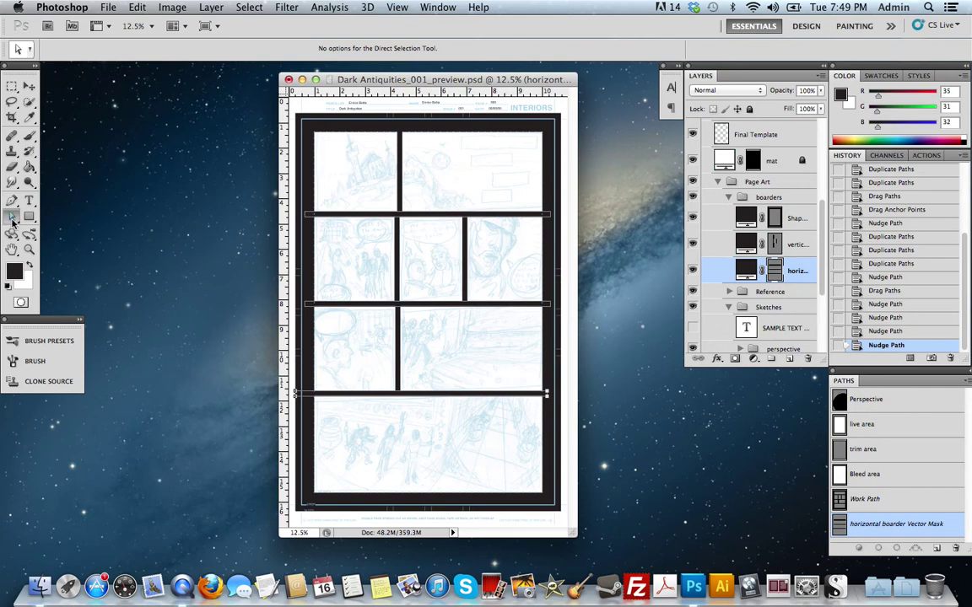
{"action": "left_click_drag", "start_coordinate": [13, 207], "coordinate": [41, 217]}
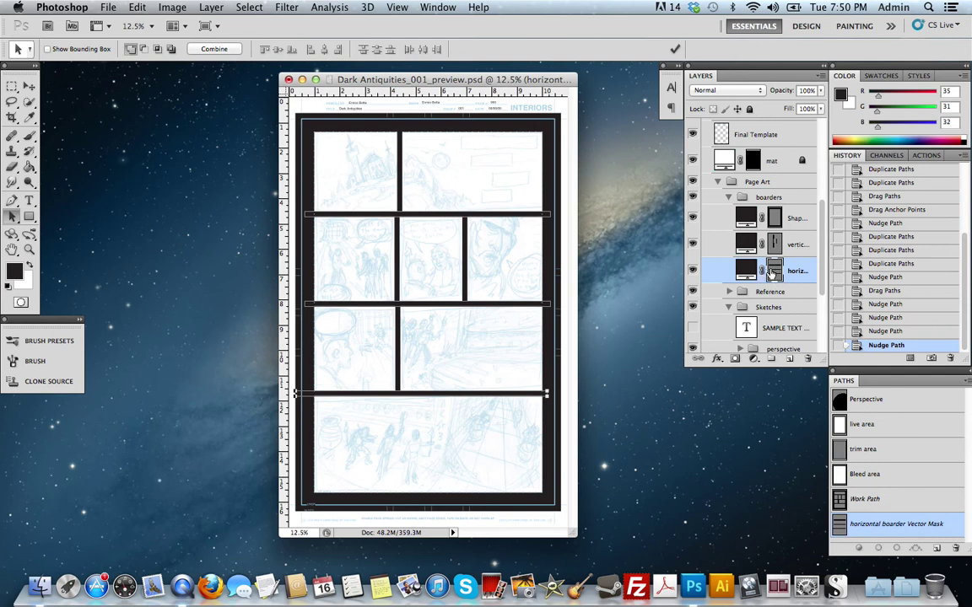
- Select all horizontal border anchor points and copy the paths to the clipboard
{"action": "left_click", "coordinate": [13, 215]}
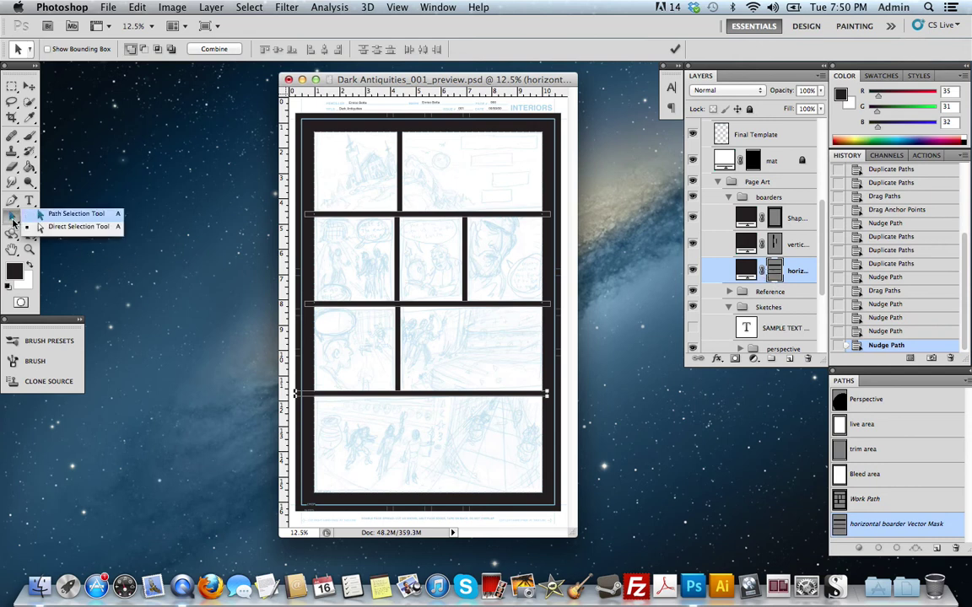
{"action": "left_click", "coordinate": [52, 227]}
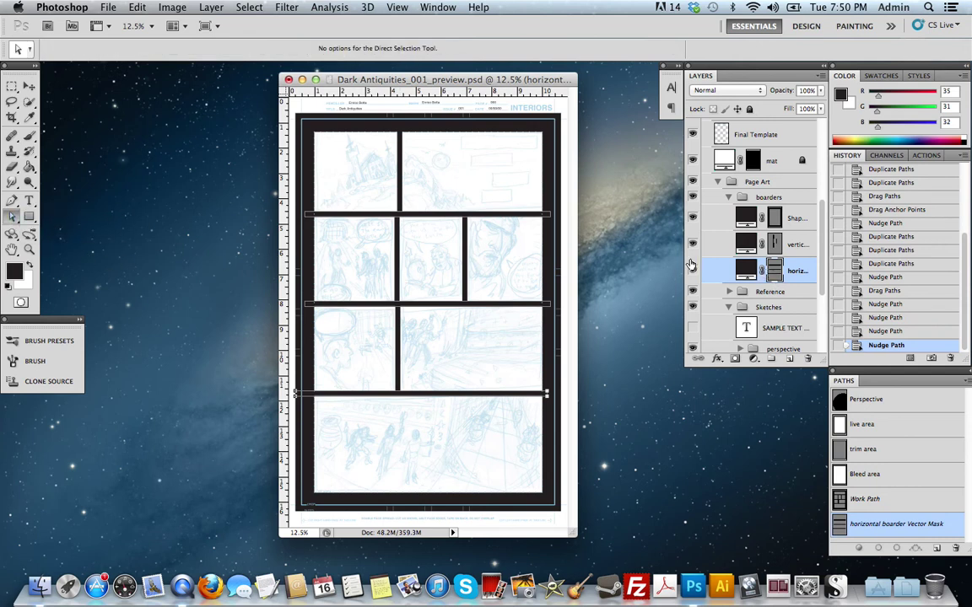
{"action": "left_click", "coordinate": [774, 271]}
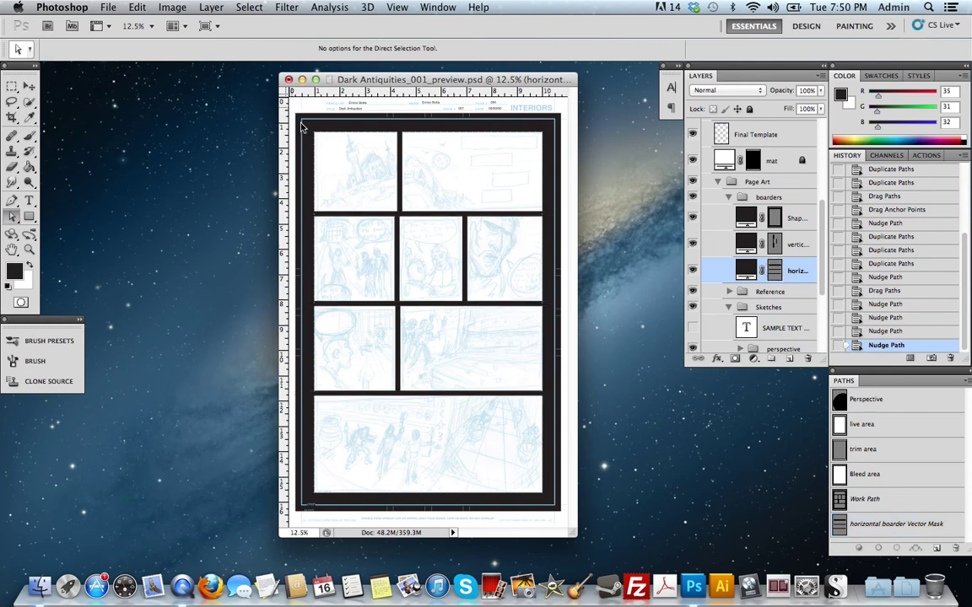
{"action": "left_click", "coordinate": [343, 188]}
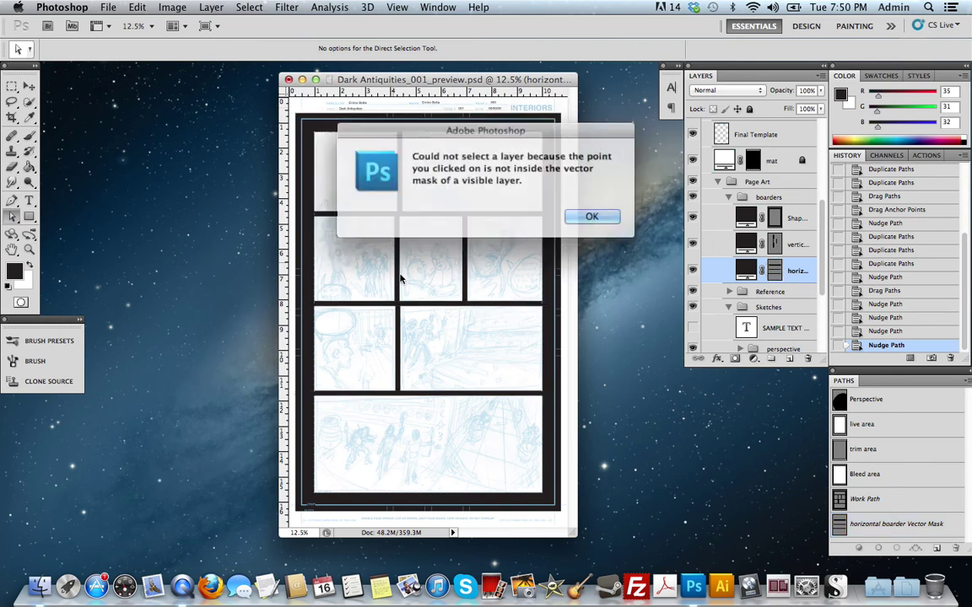
{"action": "left_click", "coordinate": [597, 213]}
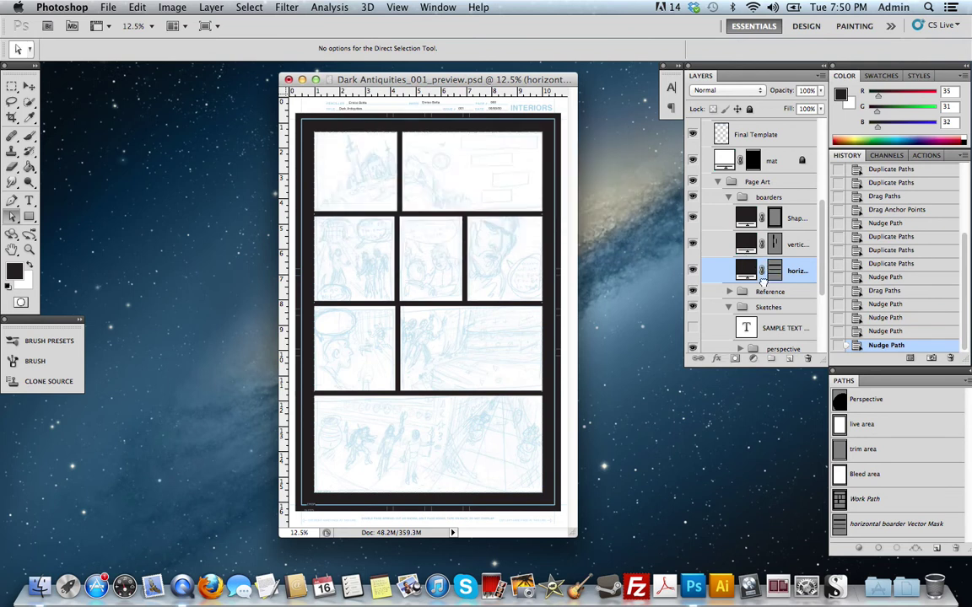
{"action": "left_click", "coordinate": [773, 272]}
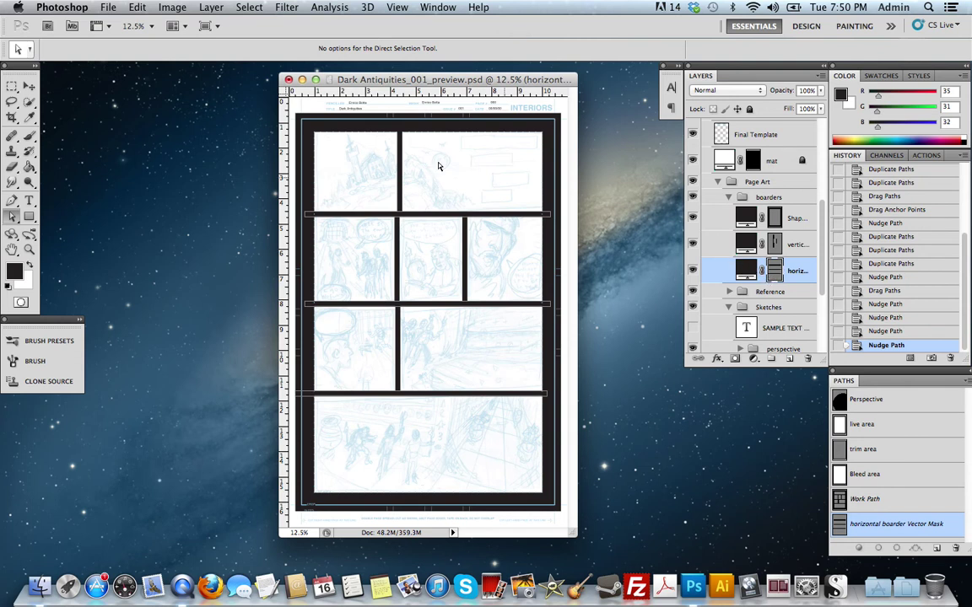
{"action": "left_click_drag", "start_coordinate": [296, 106], "coordinate": [507, 426]}
{"action": "key", "text": "super+c"}
{"action": "key", "text": "super+x"}
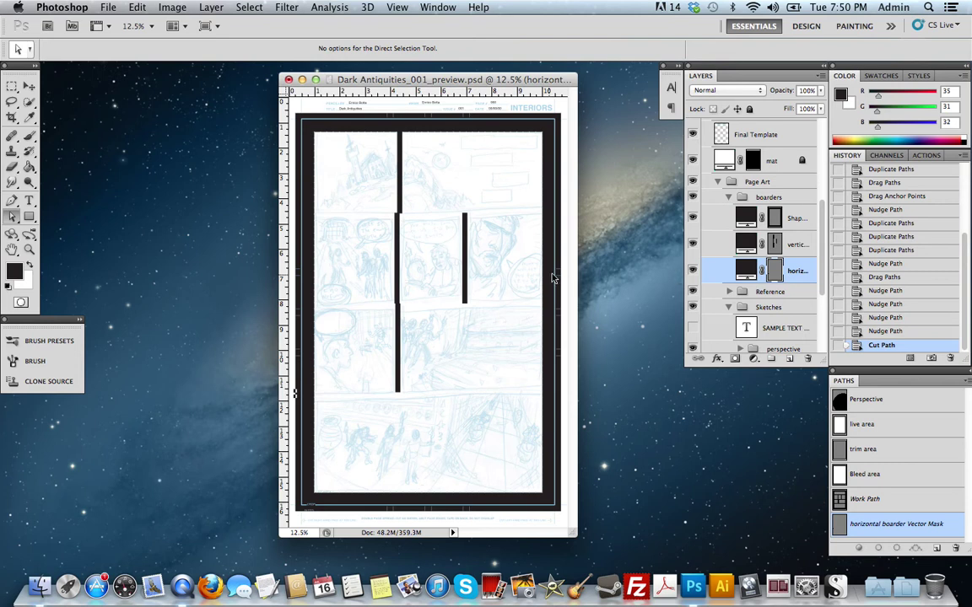
{"action": "key", "text": "super+z"}
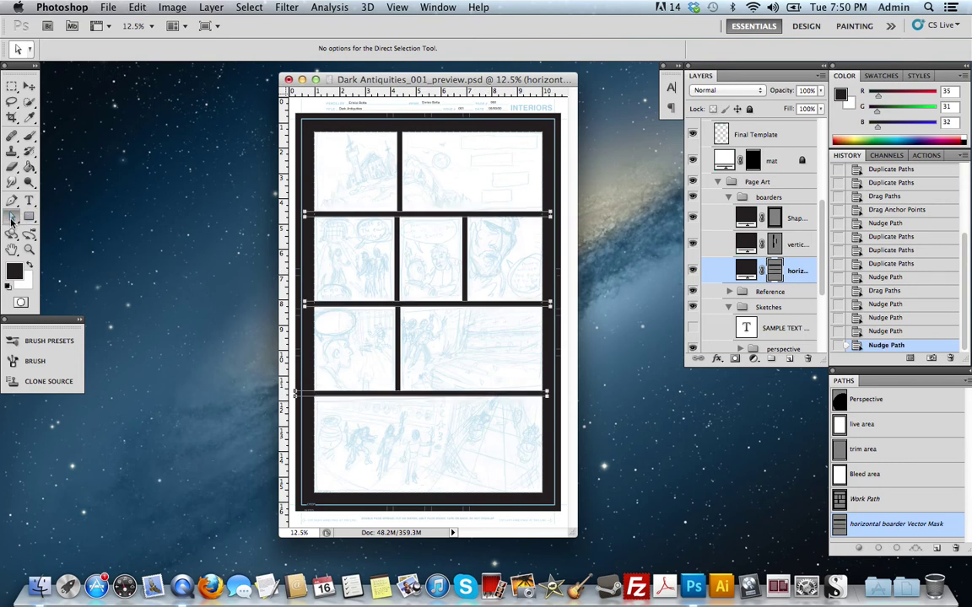
- Delete the horizontal boarder layer, confirming the deletion
{"action": "left_click_drag", "start_coordinate": [12, 218], "coordinate": [50, 210]}
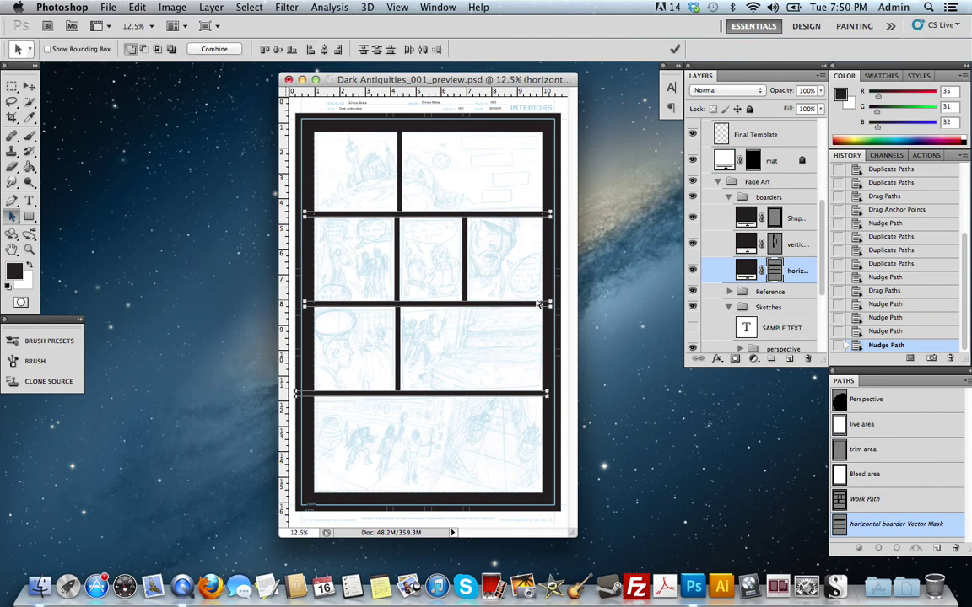
{"action": "key", "text": "Delete"}
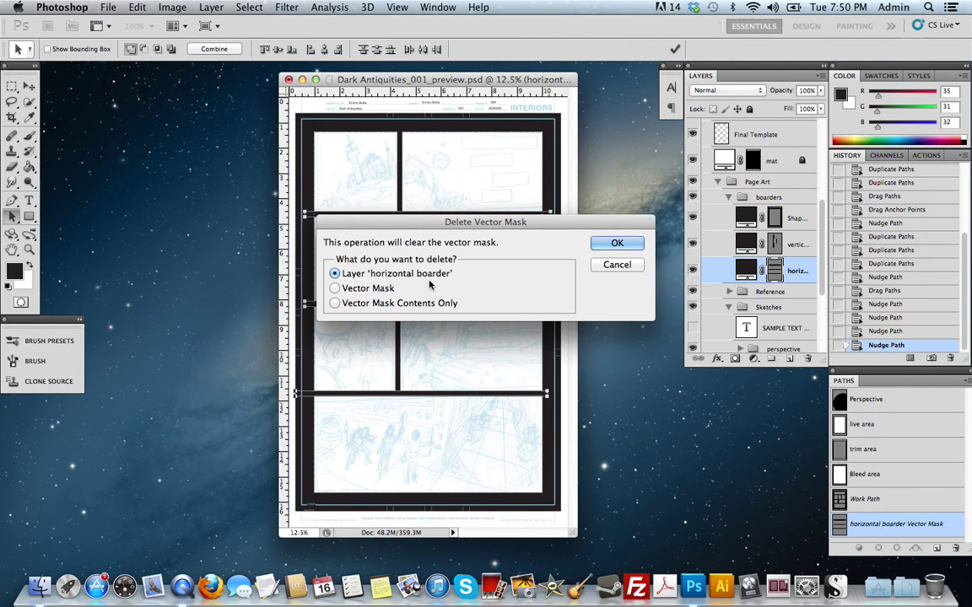
{"action": "left_click", "coordinate": [625, 245]}
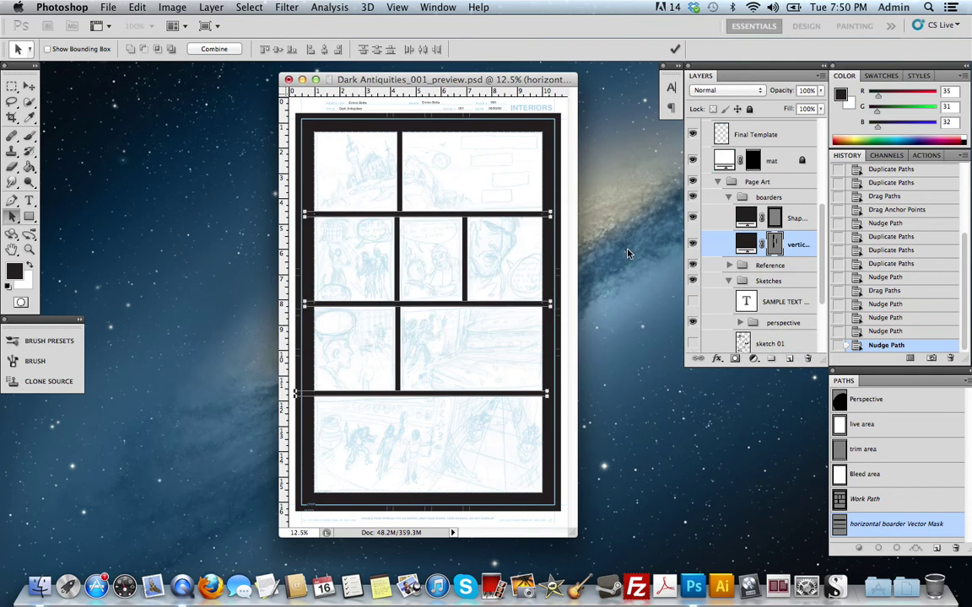
- Paste the copied horizontal border paths into Shape 1's vector mask
{"action": "left_click", "coordinate": [717, 213]}
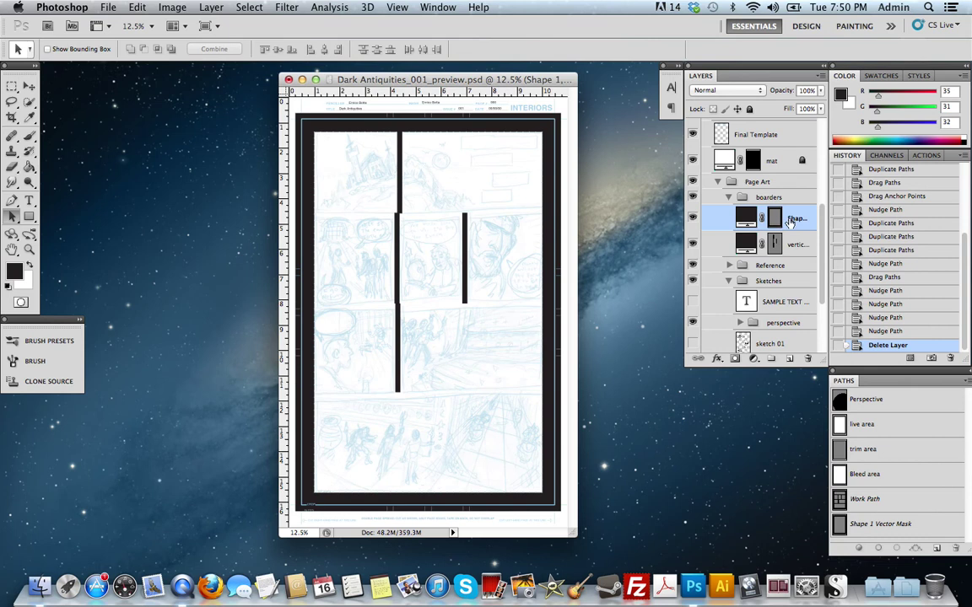
{"action": "left_click", "coordinate": [776, 220]}
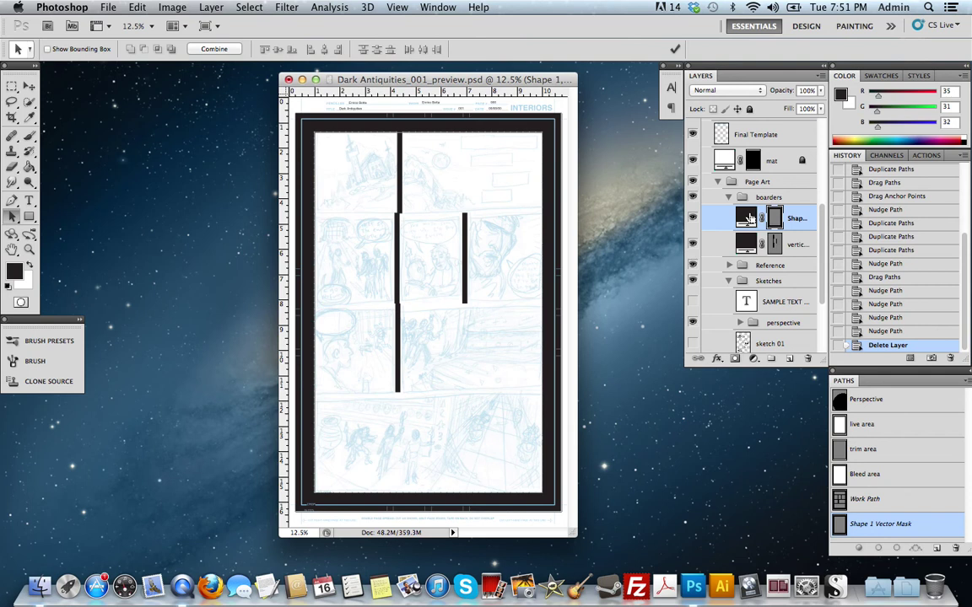
{"action": "key", "text": "super+v"}
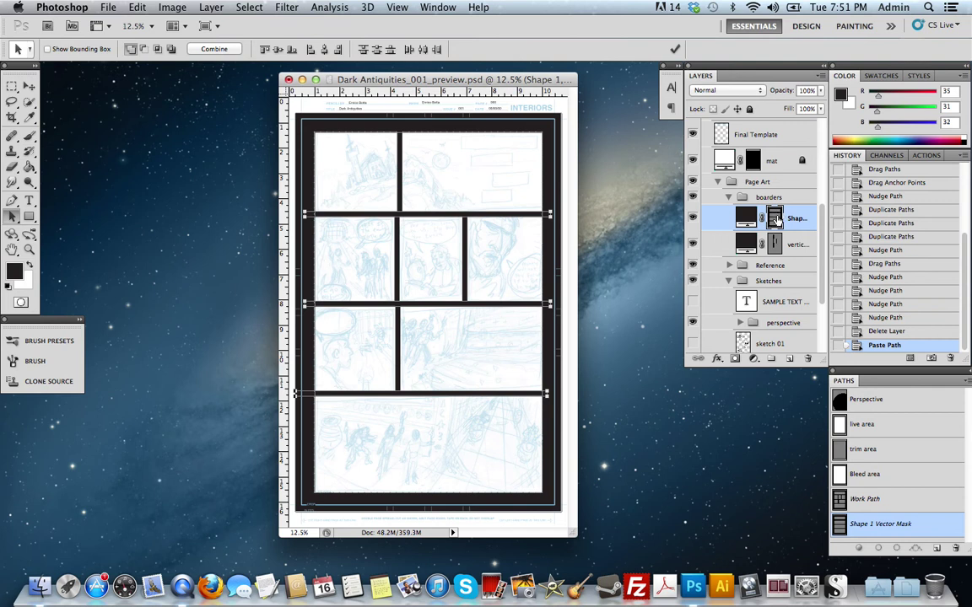
- Copy all vertical border paths, then delete the vertical boarder layer
{"action": "left_click", "coordinate": [730, 247]}
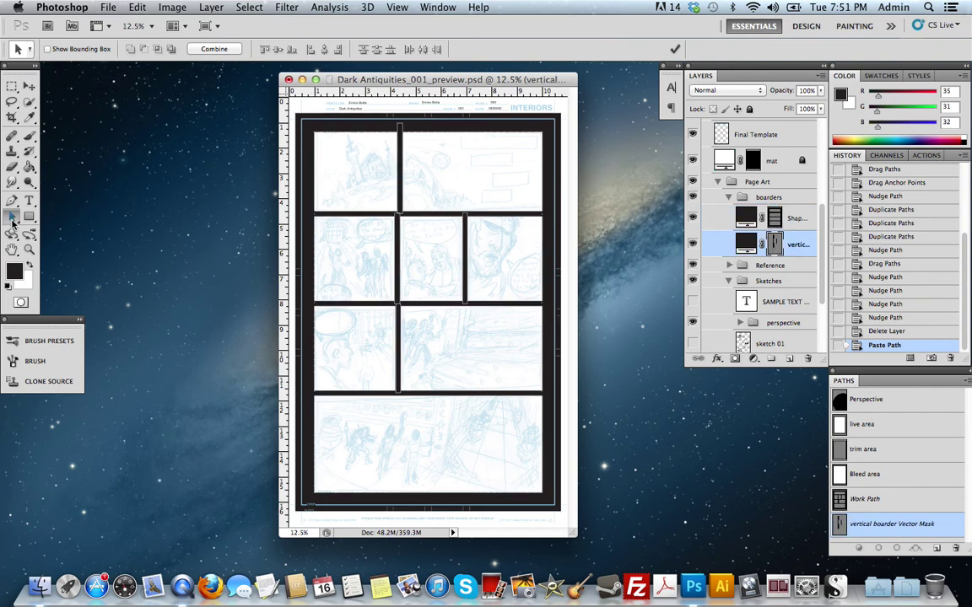
{"action": "left_click_drag", "start_coordinate": [13, 221], "coordinate": [42, 212]}
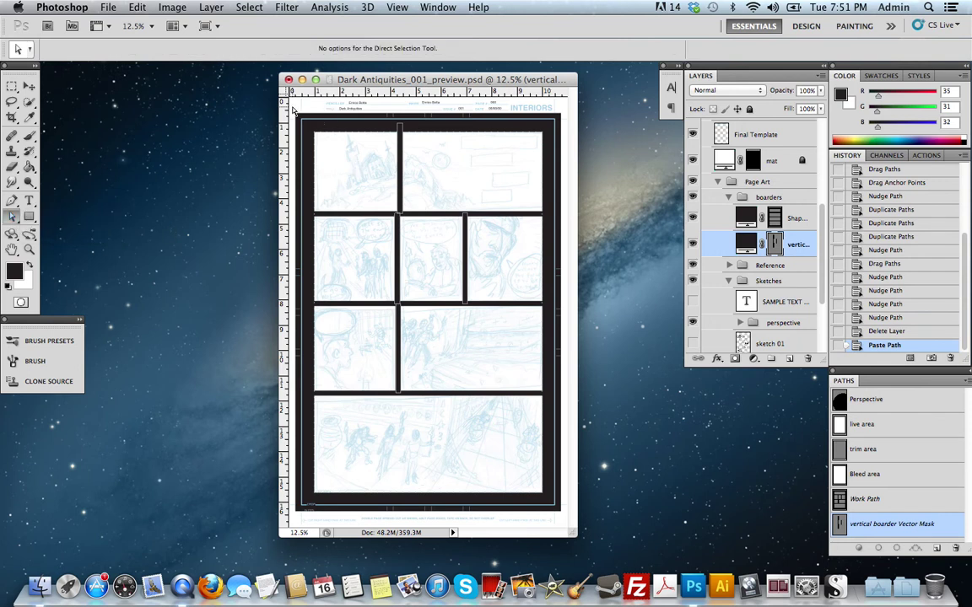
{"action": "left_click_drag", "start_coordinate": [293, 106], "coordinate": [562, 474]}
{"action": "left_click_drag", "start_coordinate": [12, 217], "coordinate": [19, 197]}
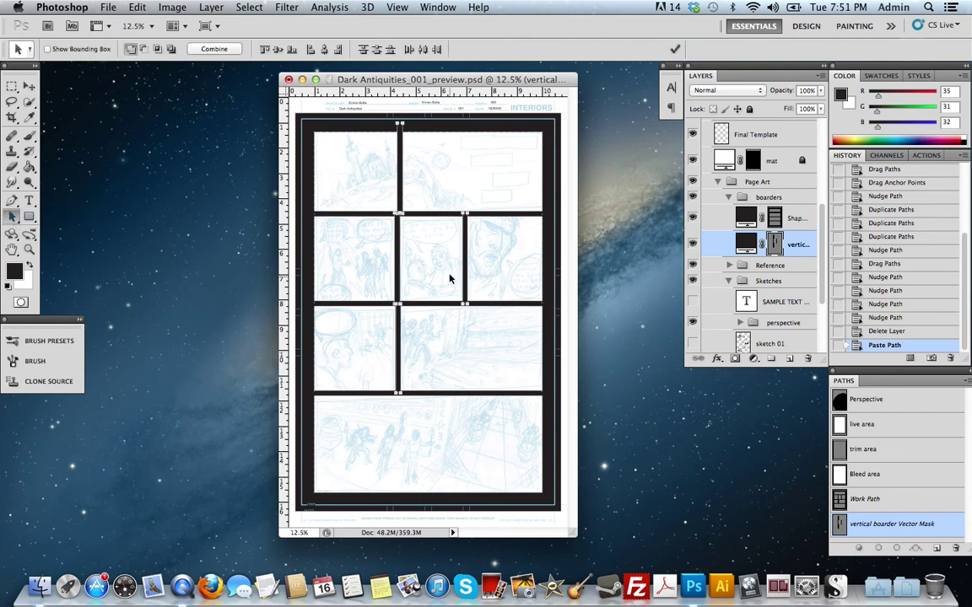
{"action": "key", "text": "super+c"}
{"action": "key", "text": "Delete"}
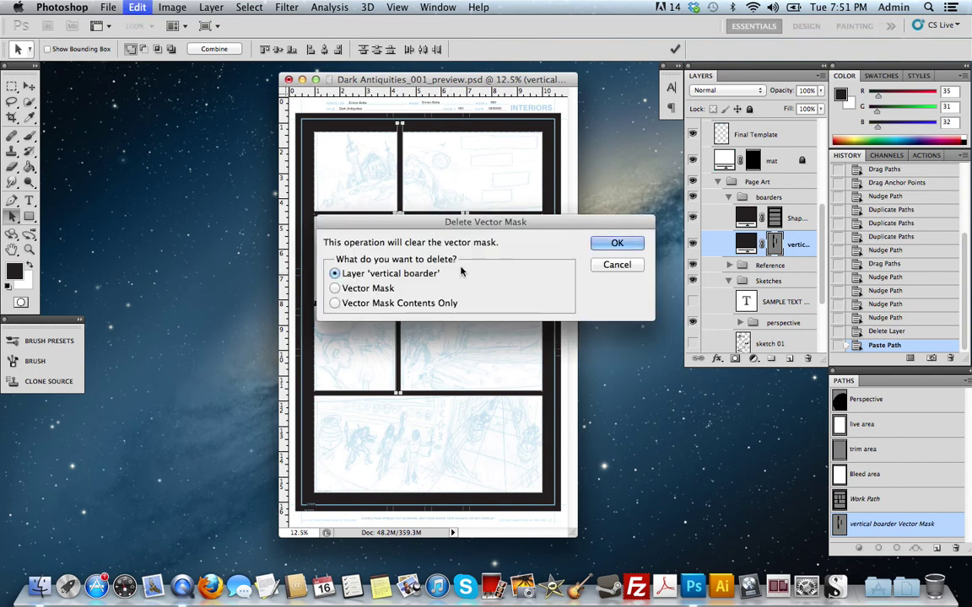
{"action": "left_click", "coordinate": [612, 246]}
{"action": "left_click", "coordinate": [775, 220]}
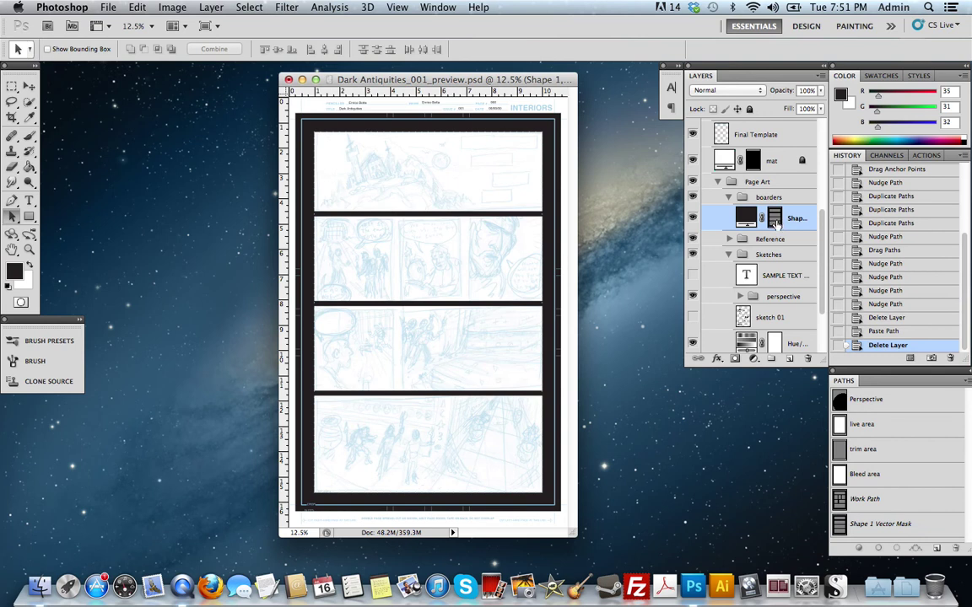
- Paste the vertical border paths into Shape 1's vector mask
{"action": "left_click", "coordinate": [774, 220]}
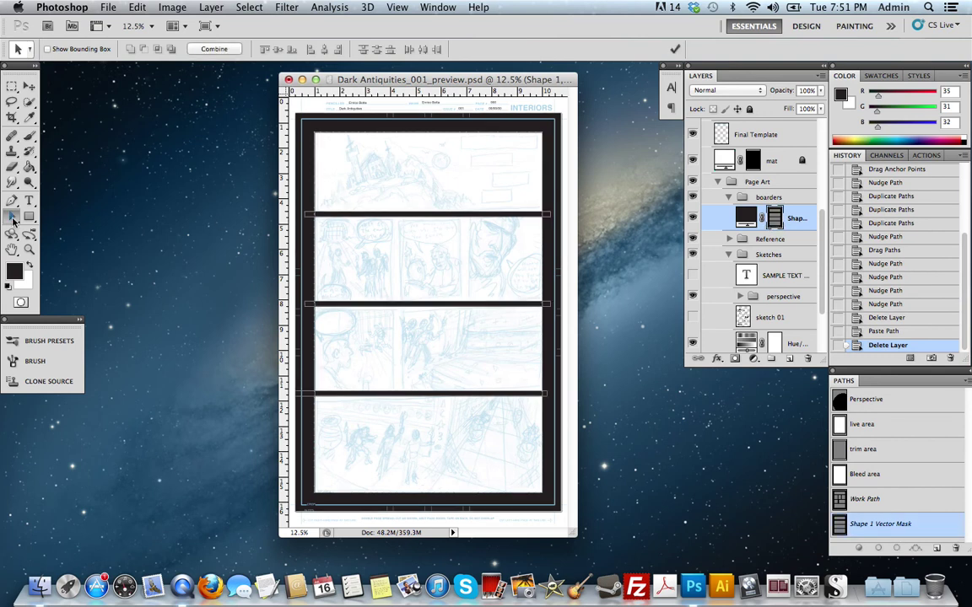
{"action": "left_click_drag", "start_coordinate": [13, 217], "coordinate": [42, 202]}
{"action": "key", "text": "super+v"}
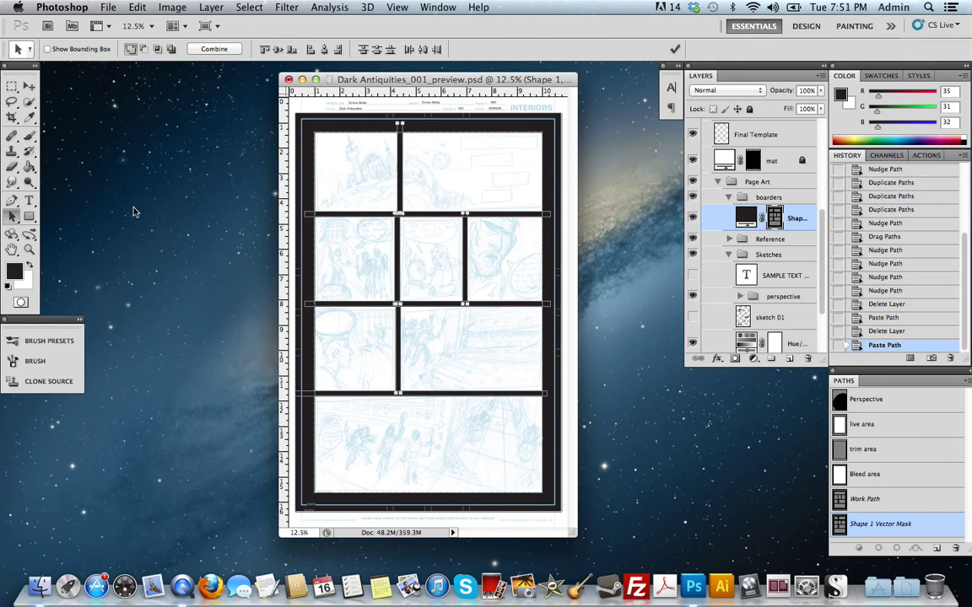
- Combine all the gutter and frame paths into a single shape
{"action": "left_click_drag", "start_coordinate": [12, 218], "coordinate": [50, 194]}
{"action": "left_click", "coordinate": [215, 49]}
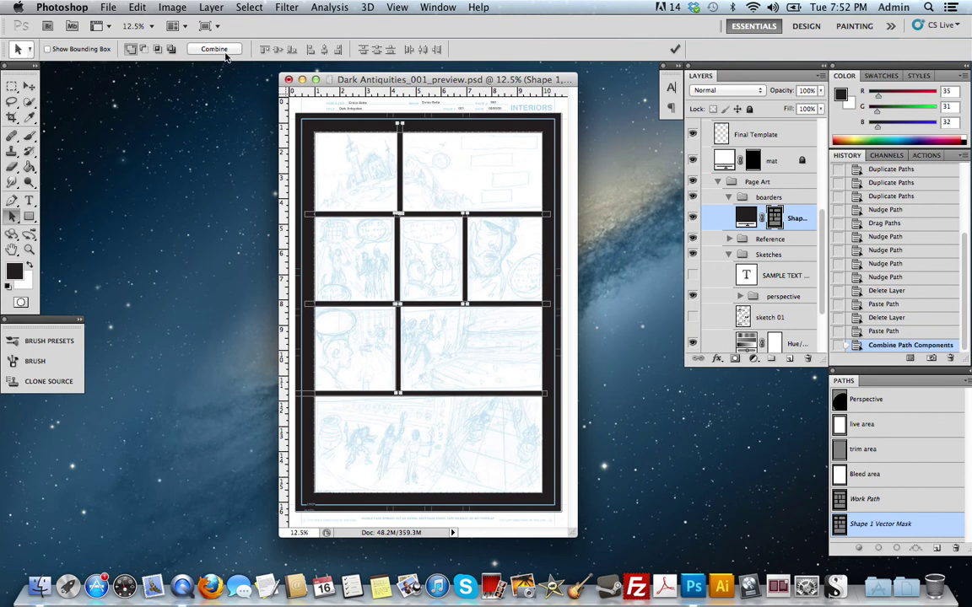
{"action": "left_click", "coordinate": [225, 51]}
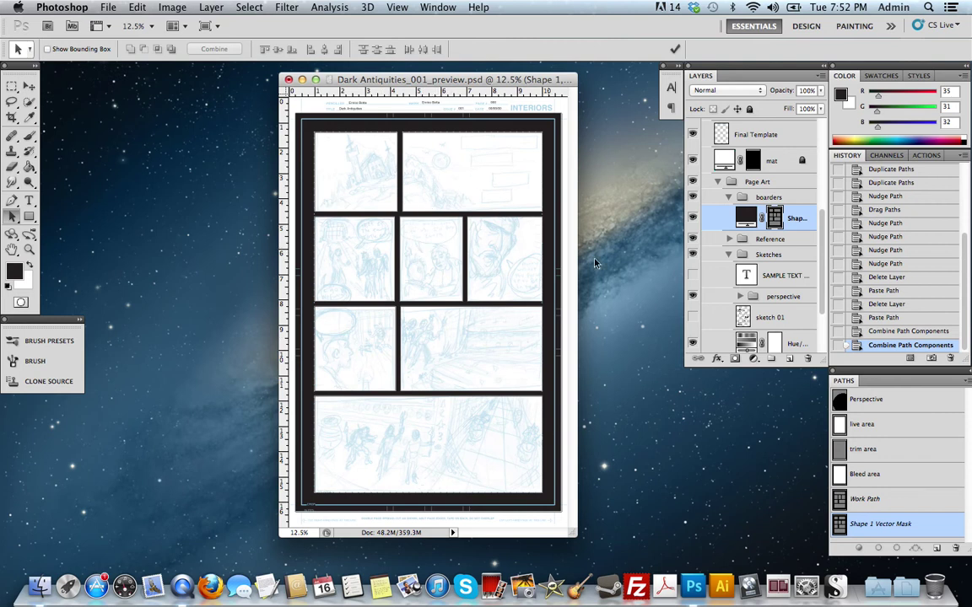
{"action": "left_click", "coordinate": [29, 137]}
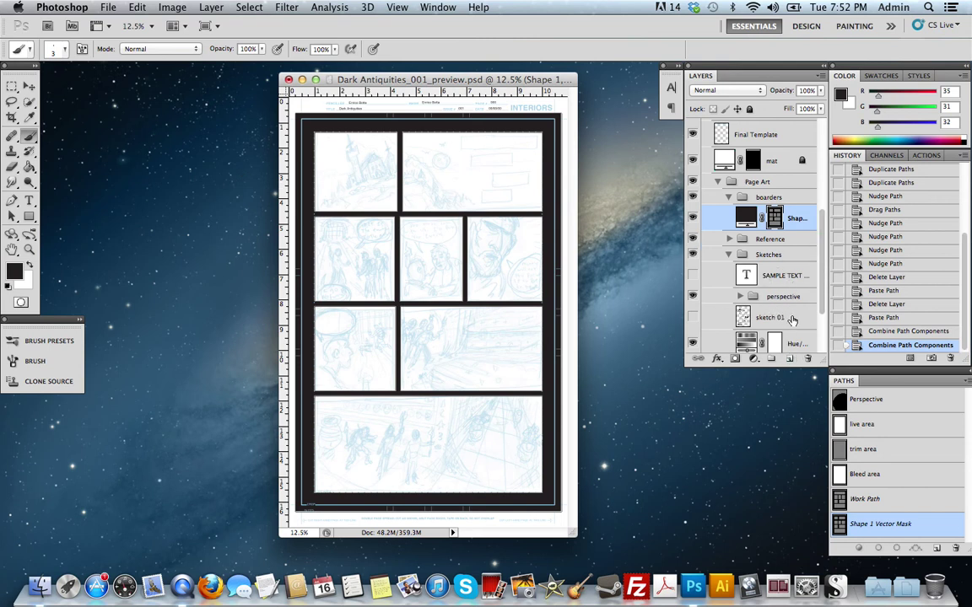
{"action": "left_click", "coordinate": [794, 325]}
{"action": "key", "text": "super+alt+shift+n"}
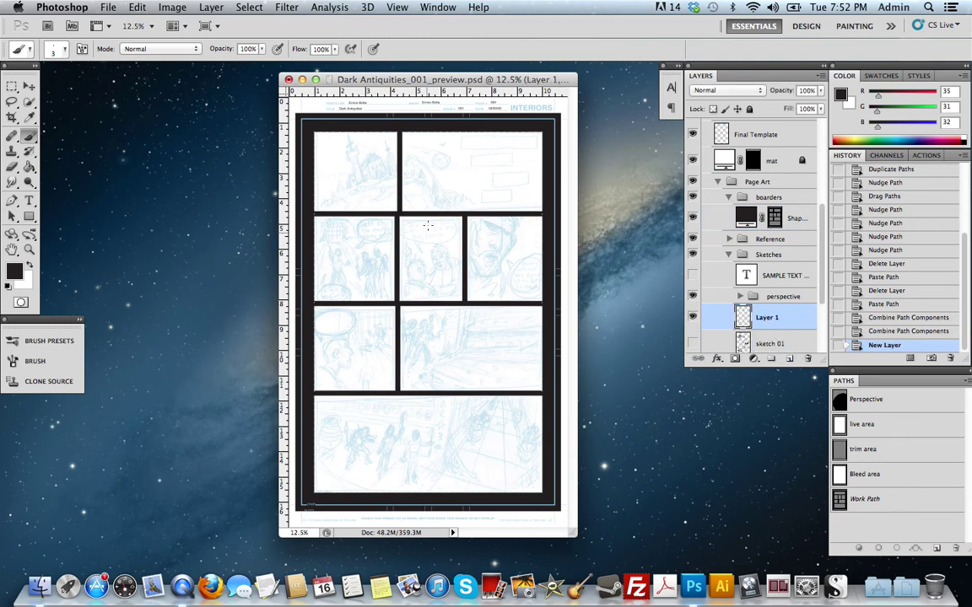
{"action": "left_click_drag", "start_coordinate": [369, 243], "coordinate": [395, 218]}
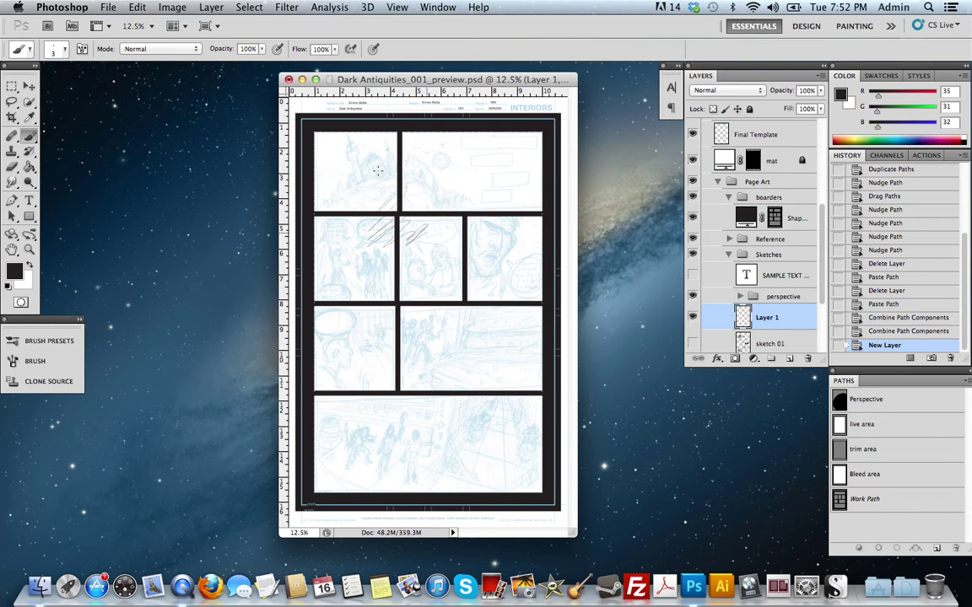
{"action": "mouse_move", "coordinate": [380, 203]}
{"action": "left_mouse_down"}
{"action": "mouse_move", "coordinate": [395, 188]}
{"action": "mouse_move", "coordinate": [378, 194]}
{"action": "mouse_move", "coordinate": [395, 137]}
{"action": "left_mouse_up"}
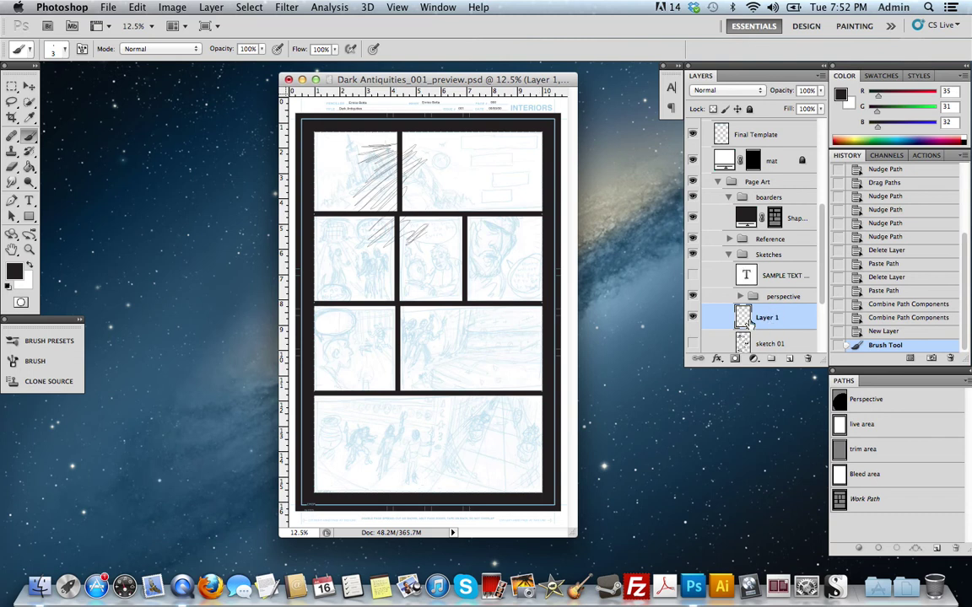
{"action": "mouse_move", "coordinate": [742, 322]}
{"action": "left_mouse_down"}
{"action": "mouse_move", "coordinate": [748, 335]}
{"action": "mouse_move", "coordinate": [808, 357]}
{"action": "left_mouse_up"}
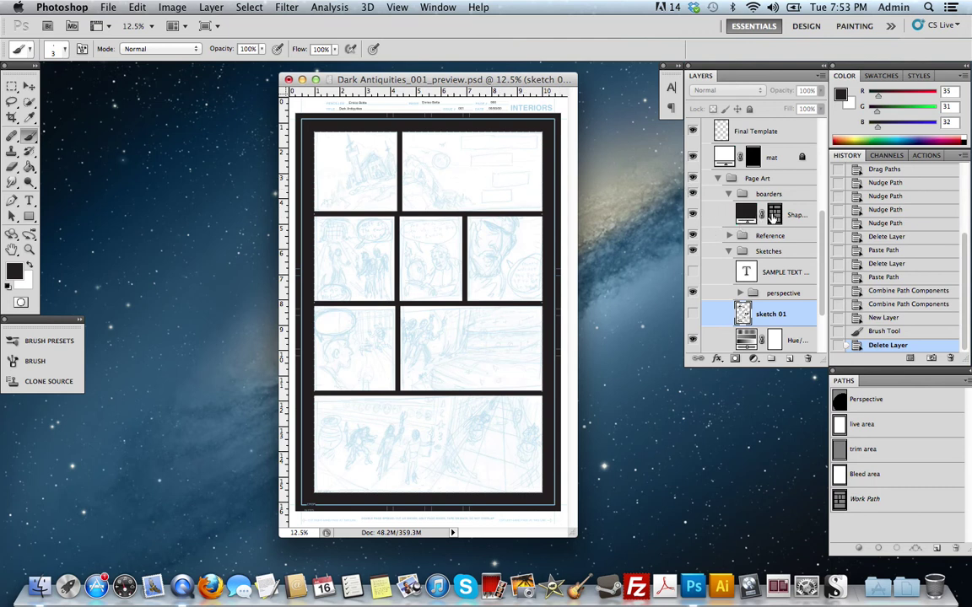
- Unlink the border mask and drag gutter anchors sideways to slant the top-row and second-row gutters
{"action": "left_click", "coordinate": [762, 216]}
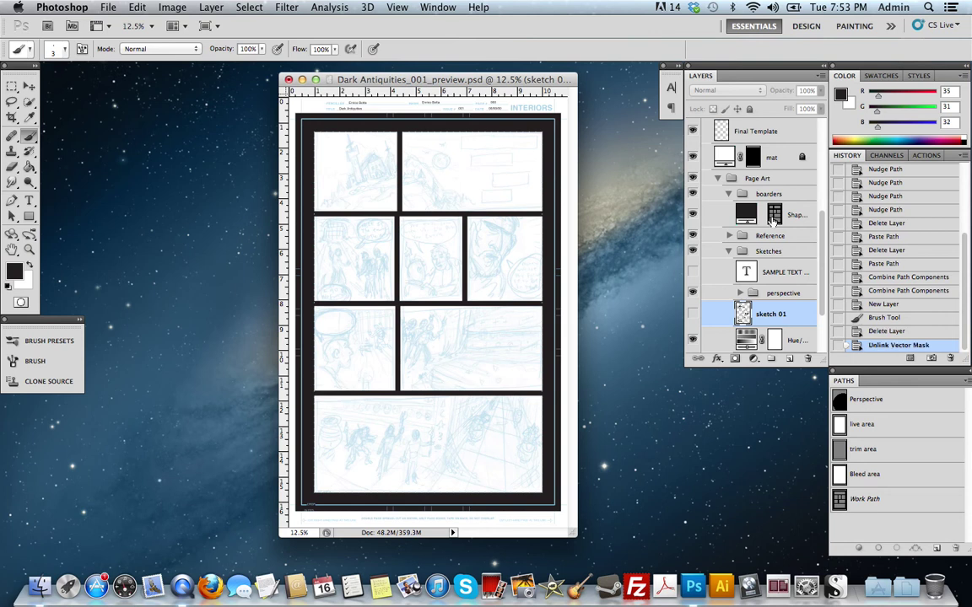
{"action": "left_click", "coordinate": [774, 216]}
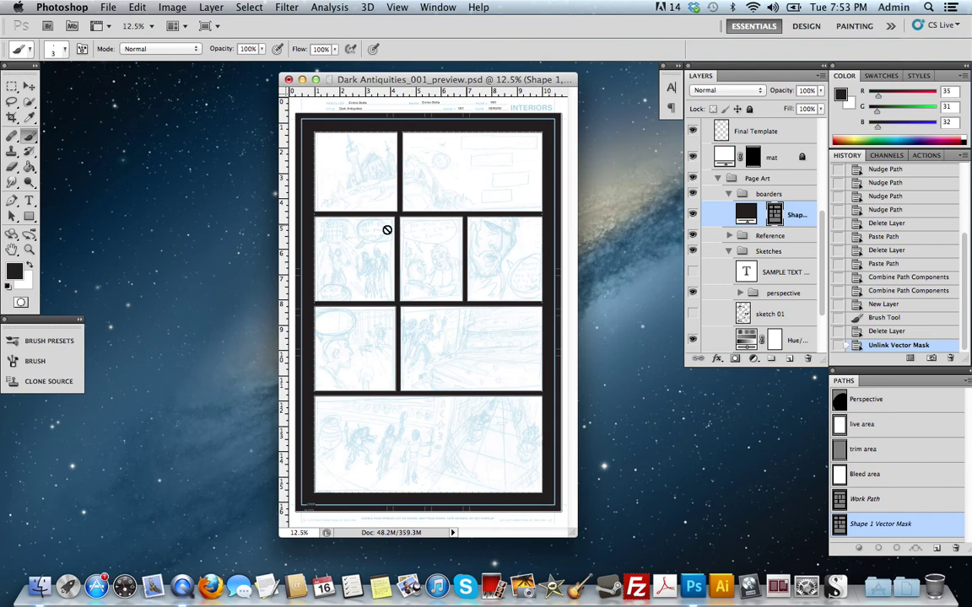
{"action": "left_click", "coordinate": [12, 216]}
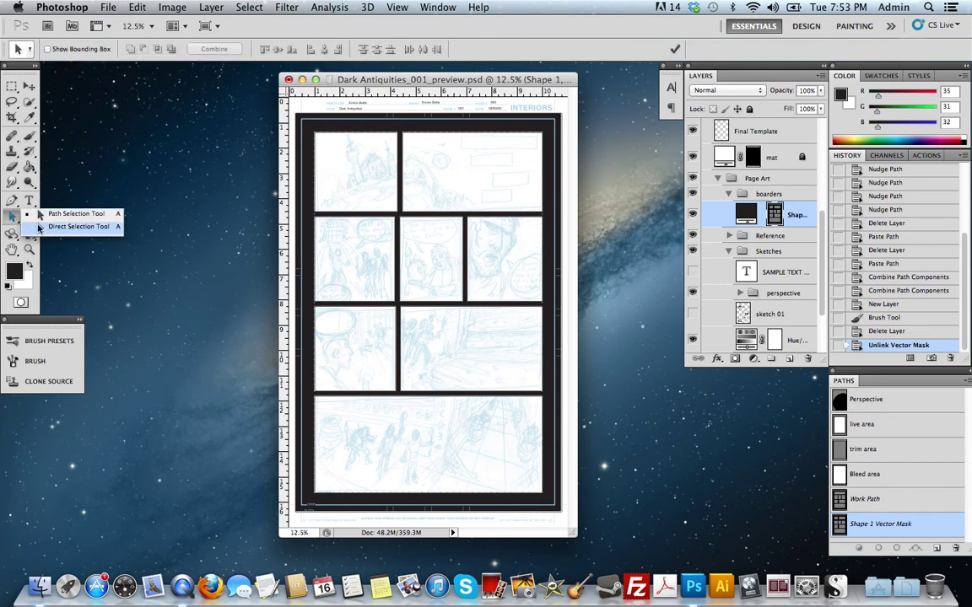
{"action": "left_click_drag", "start_coordinate": [449, 191], "coordinate": [480, 221]}
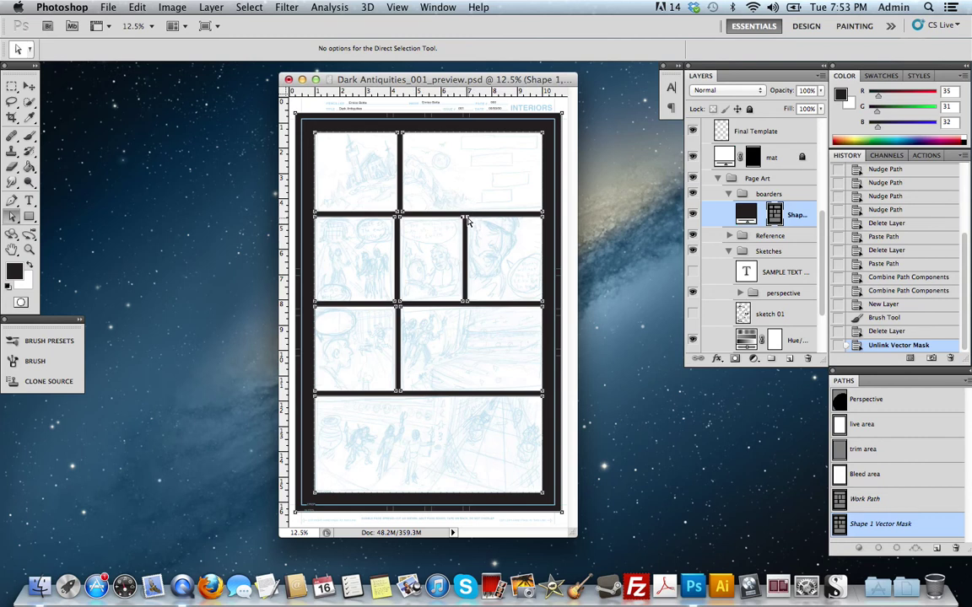
{"action": "left_click_drag", "start_coordinate": [469, 220], "coordinate": [507, 230]}
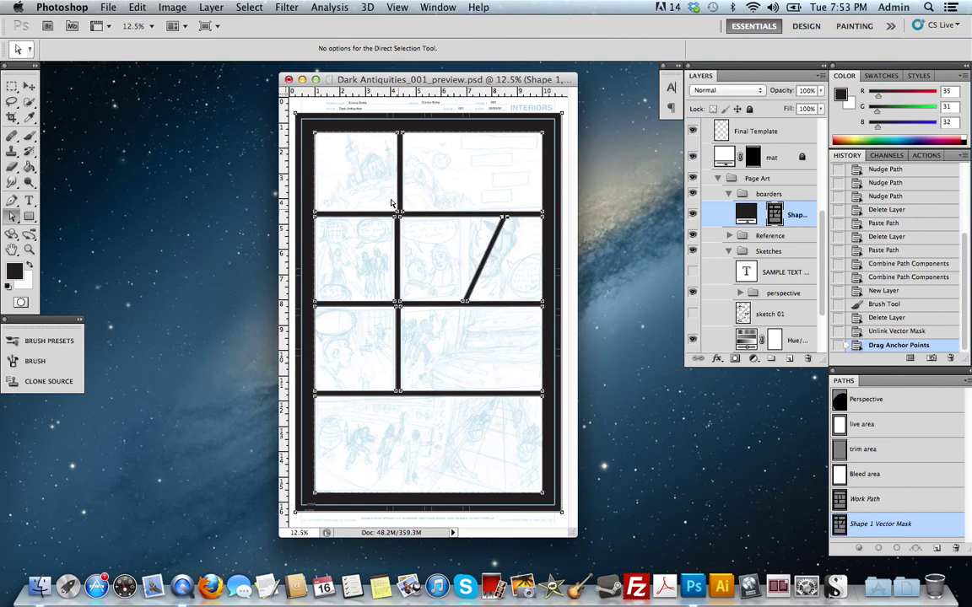
{"action": "left_click_drag", "start_coordinate": [386, 190], "coordinate": [358, 217]}
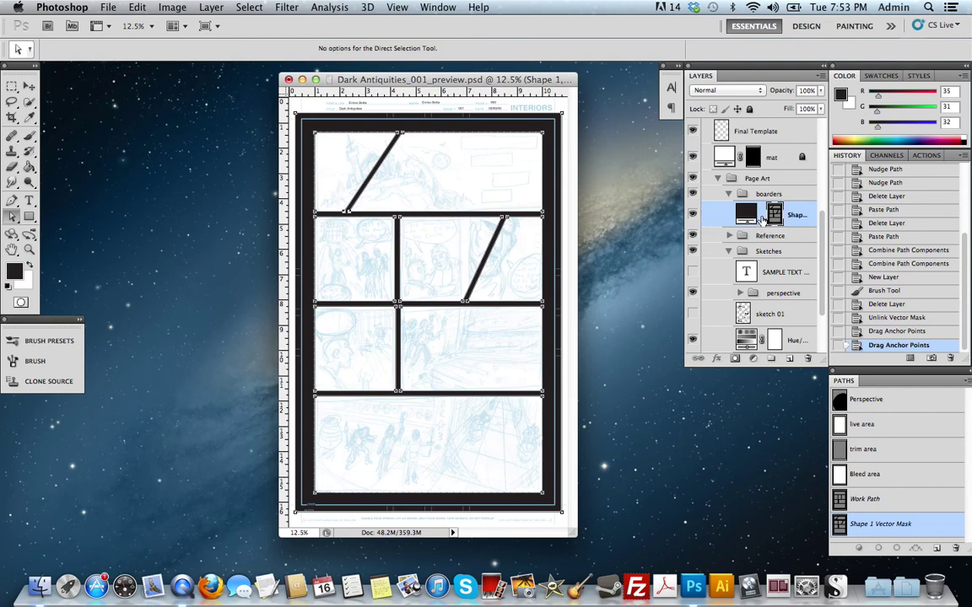
{"action": "left_click", "coordinate": [26, 85]}
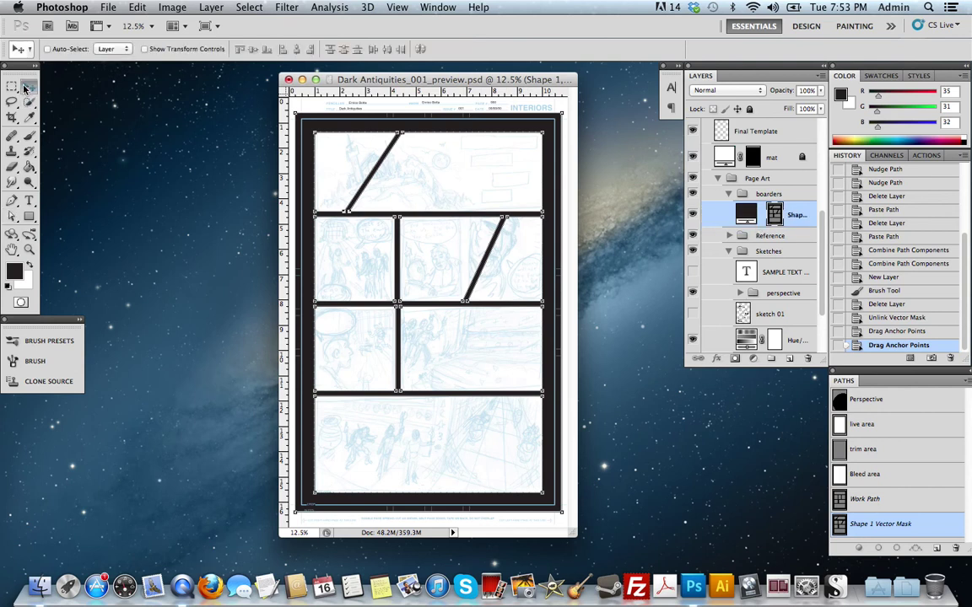
- Relink the border shape's vector mask to its fill and open Layer > Layer Style
{"action": "left_click", "coordinate": [762, 216]}
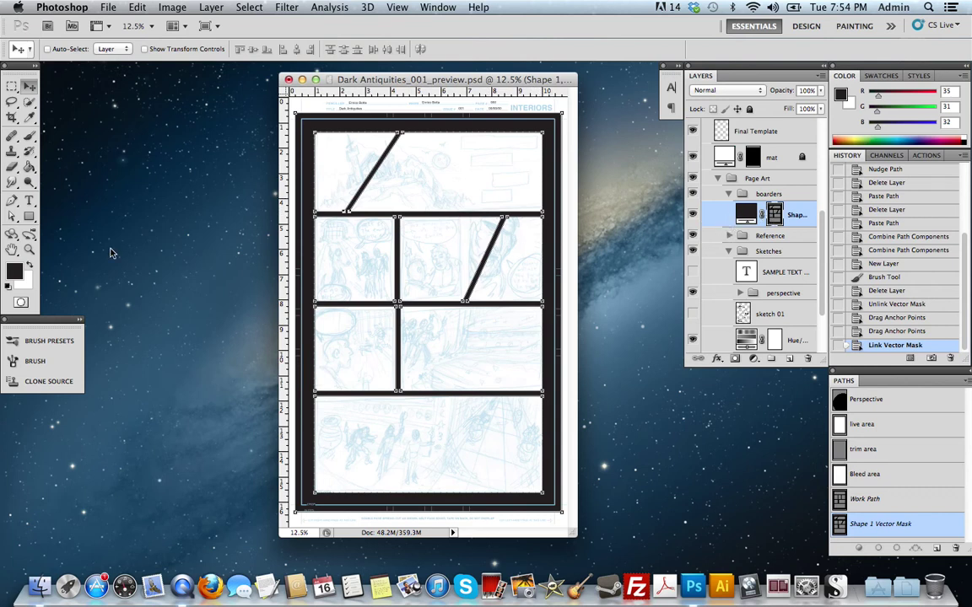
{"action": "left_click", "coordinate": [12, 207]}
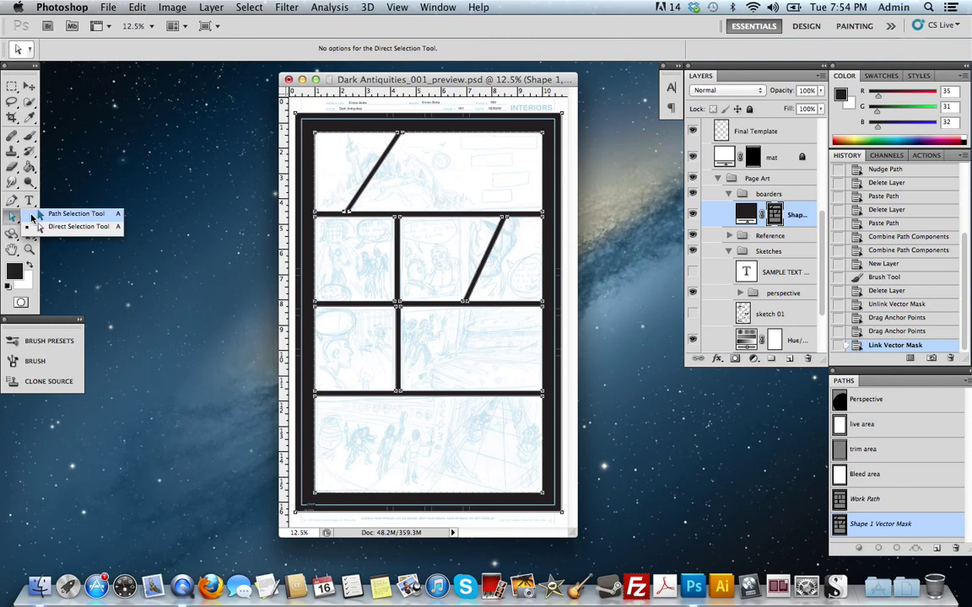
{"action": "left_click", "coordinate": [34, 216]}
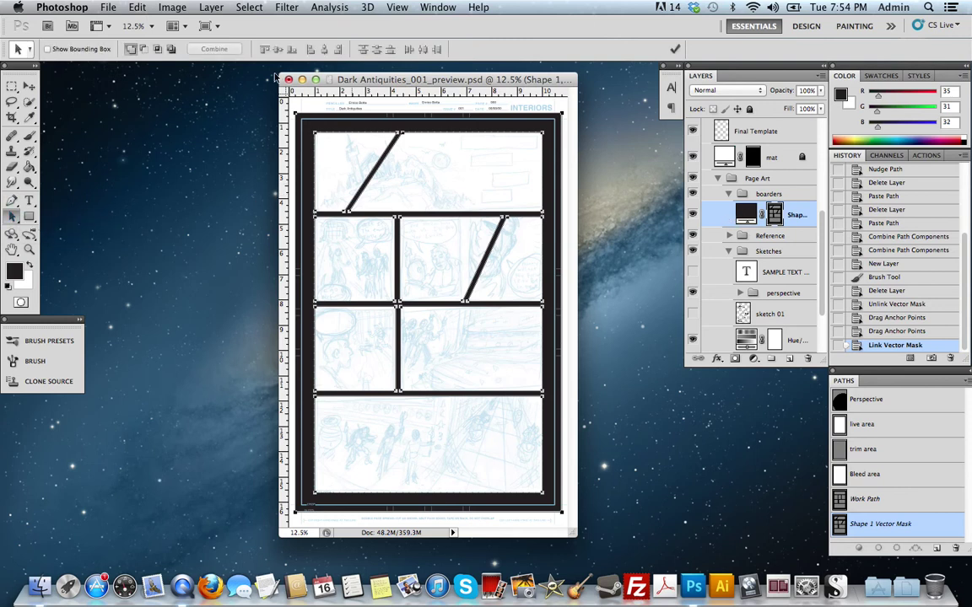
{"action": "left_click", "coordinate": [213, 7]}
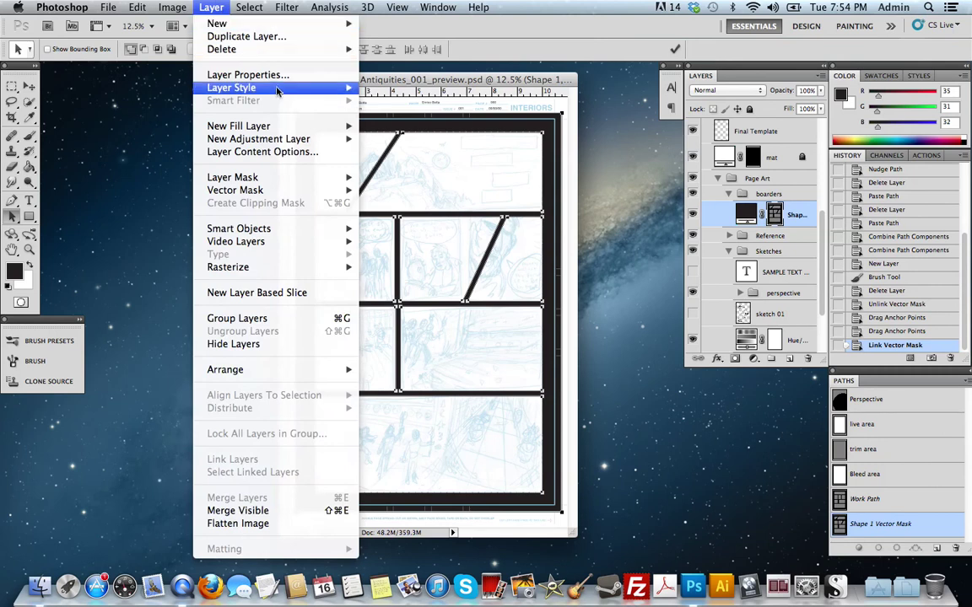
{"action": "mouse_move", "coordinate": [250, 87]}
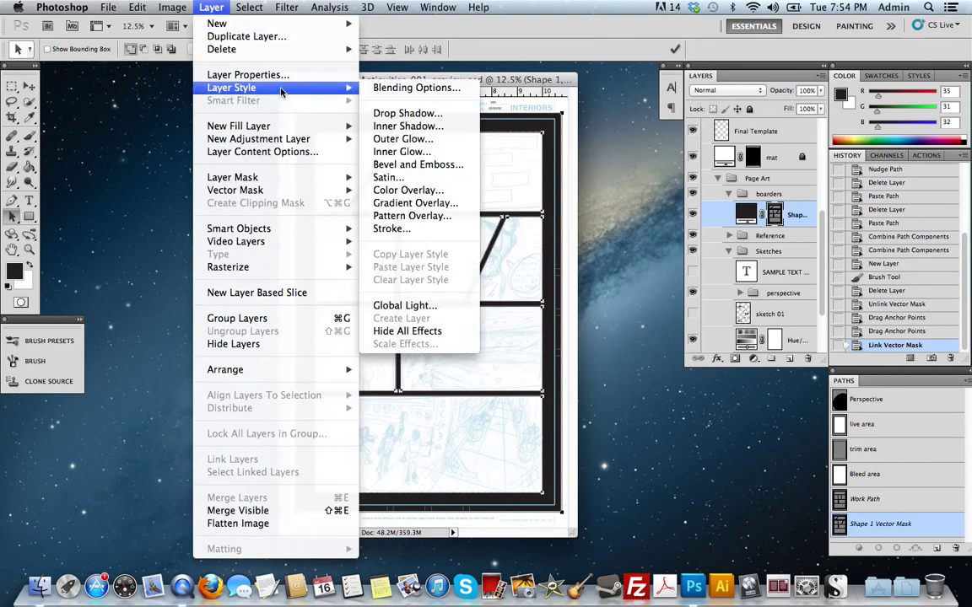
- Give the border shape a 9 px black Stroke layer style positioned outside
{"action": "left_click", "coordinate": [431, 230]}
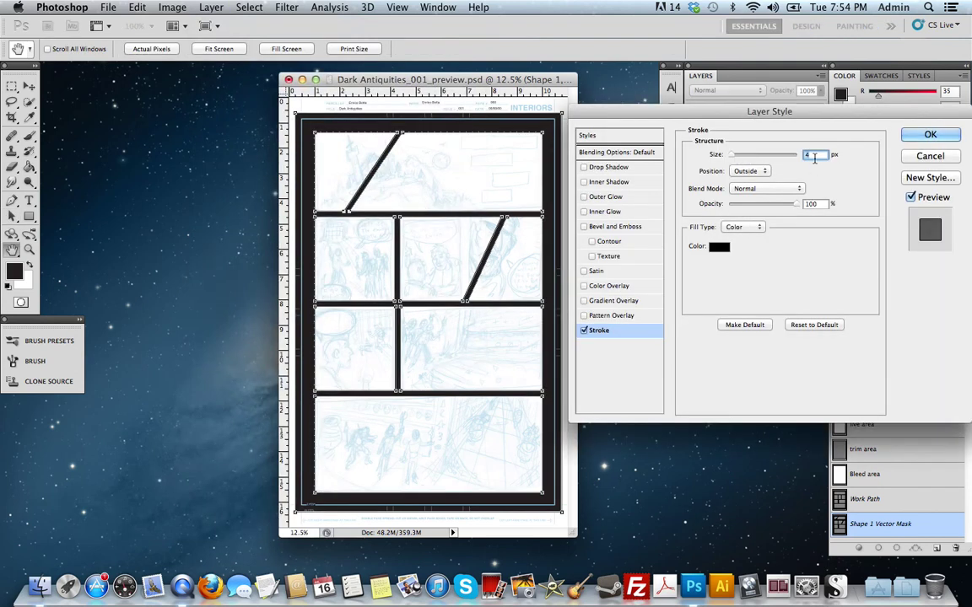
{"action": "left_click_drag", "start_coordinate": [735, 160], "coordinate": [740, 166]}
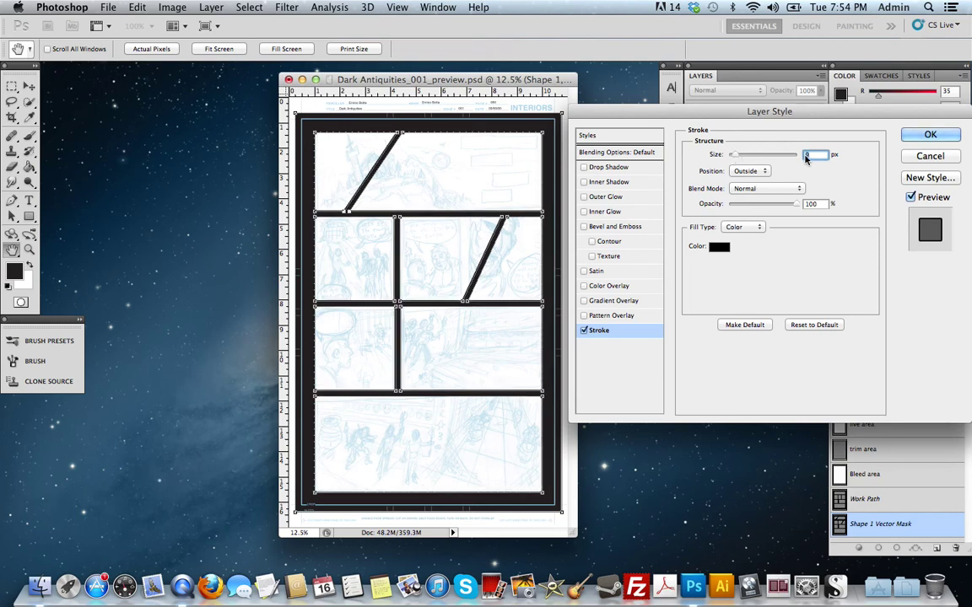
{"action": "left_click", "coordinate": [928, 135]}
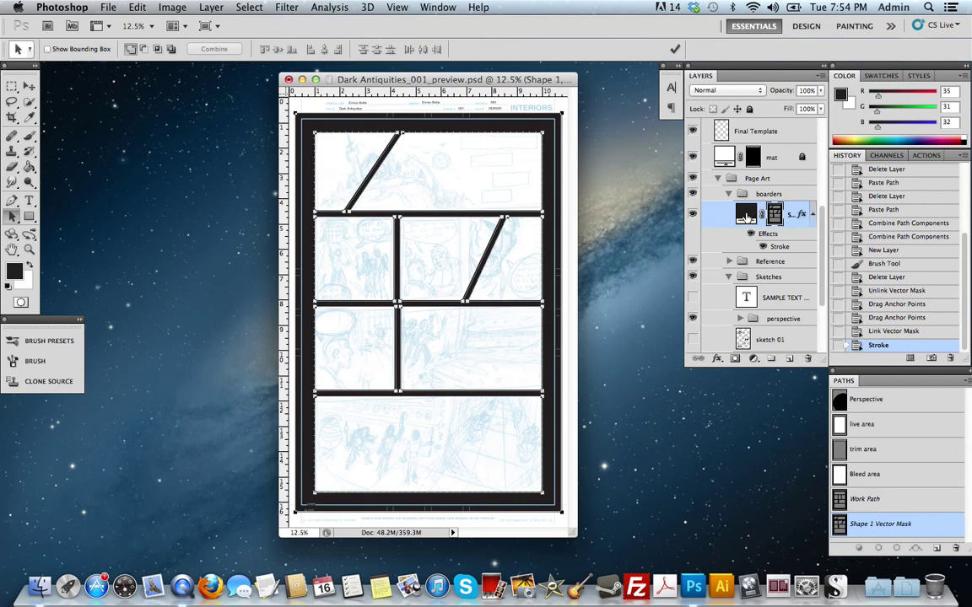
- Change the border shape's fill colour to white, hide the path outlines, and zoom in
{"action": "double_click", "coordinate": [746, 213]}
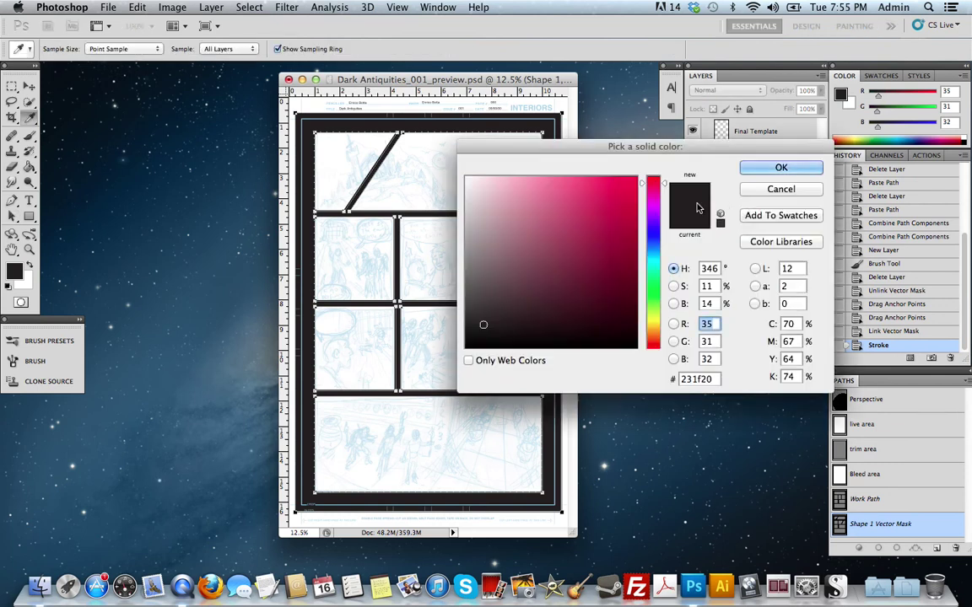
{"action": "mouse_move", "coordinate": [472, 185]}
{"action": "left_mouse_down"}
{"action": "mouse_move", "coordinate": [486, 186]}
{"action": "mouse_move", "coordinate": [431, 155]}
{"action": "mouse_move", "coordinate": [562, 169]}
{"action": "mouse_move", "coordinate": [447, 160]}
{"action": "left_mouse_up"}
{"action": "left_click", "coordinate": [764, 169]}
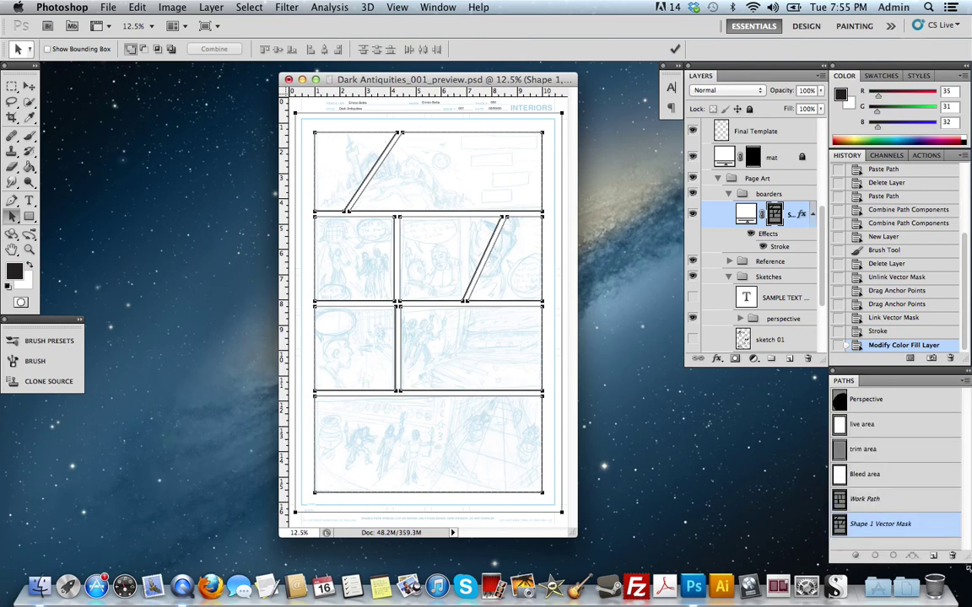
{"action": "key", "text": "Escape"}
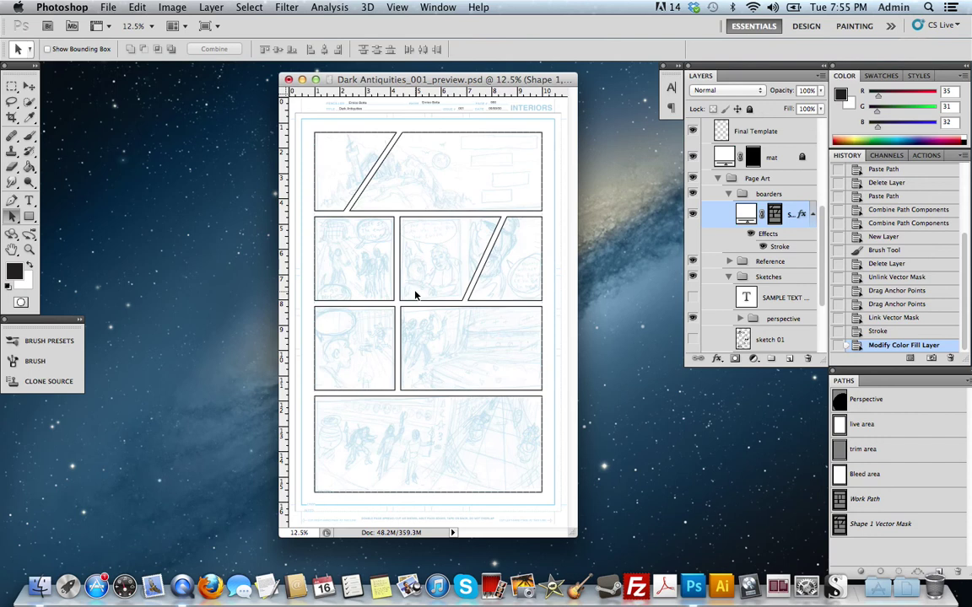
{"action": "key", "text": "super+equal"}
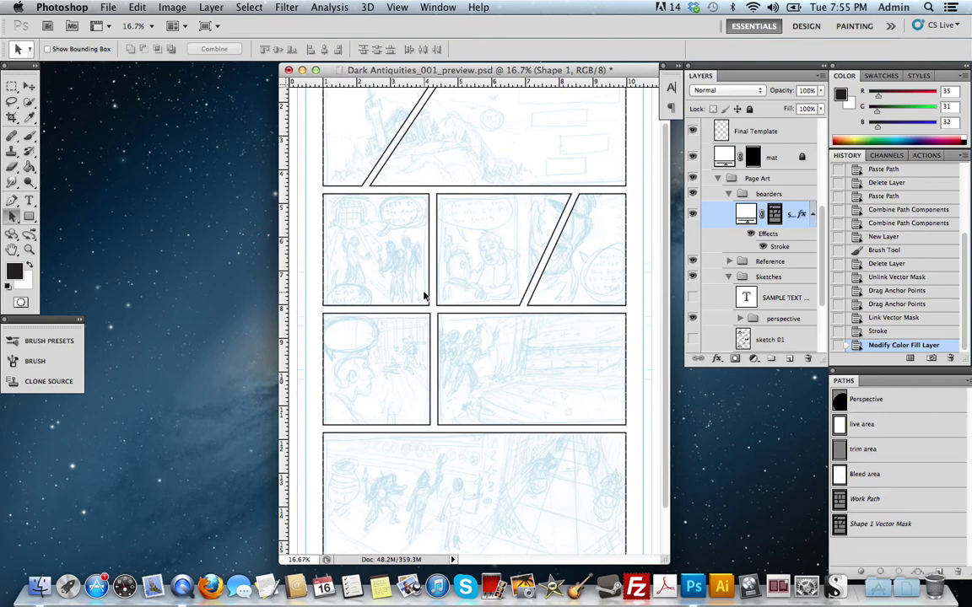
{"action": "key", "text": "super+equal"}
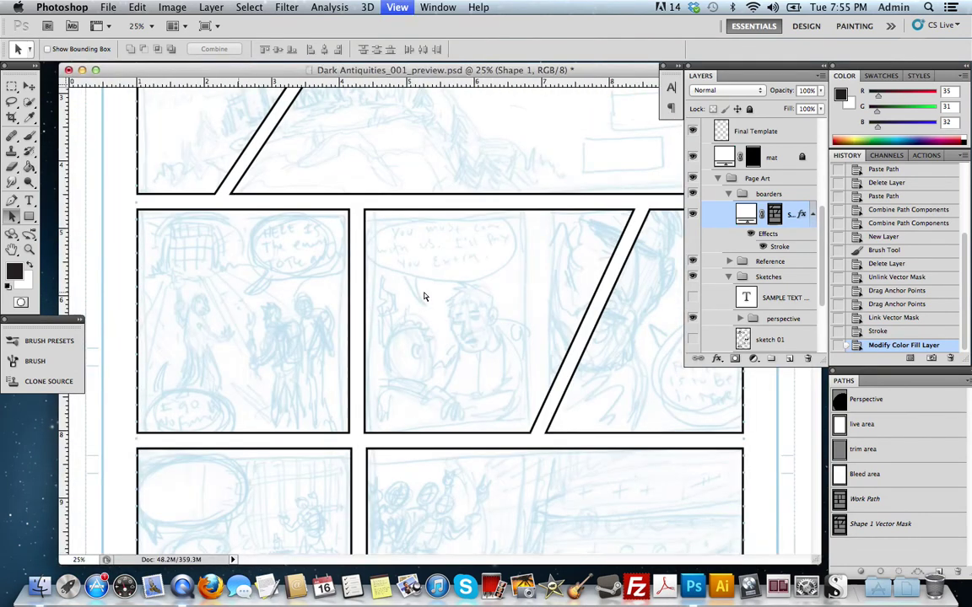
{"action": "key", "text": "super+equal"}
{"action": "key", "text": "super+equal"}
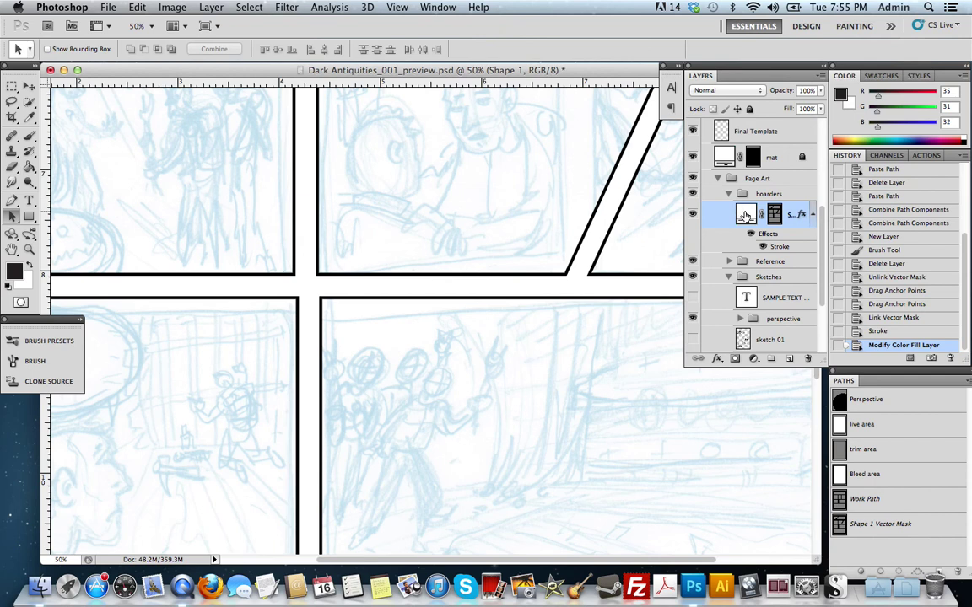
- Try a bright red fill on the panel borders
{"action": "double_click", "coordinate": [744, 215]}
{"action": "left_click", "coordinate": [625, 186]}
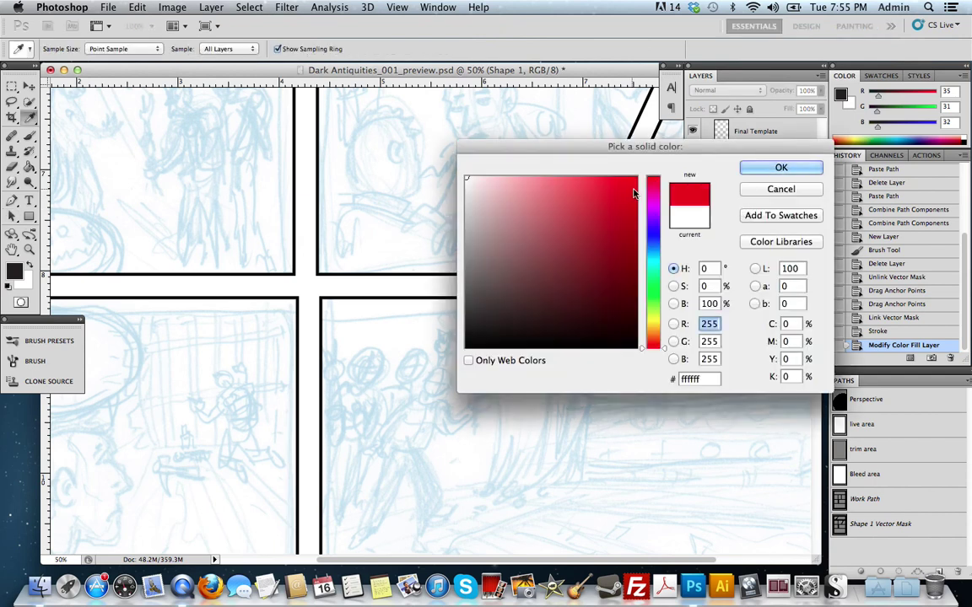
{"action": "left_click", "coordinate": [750, 167]}
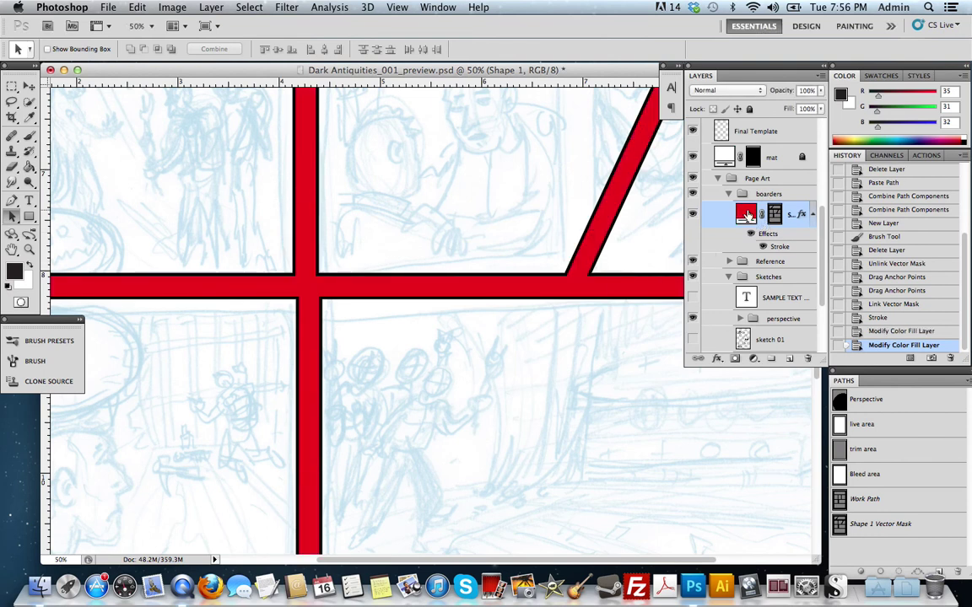
{"action": "double_click", "coordinate": [746, 215]}
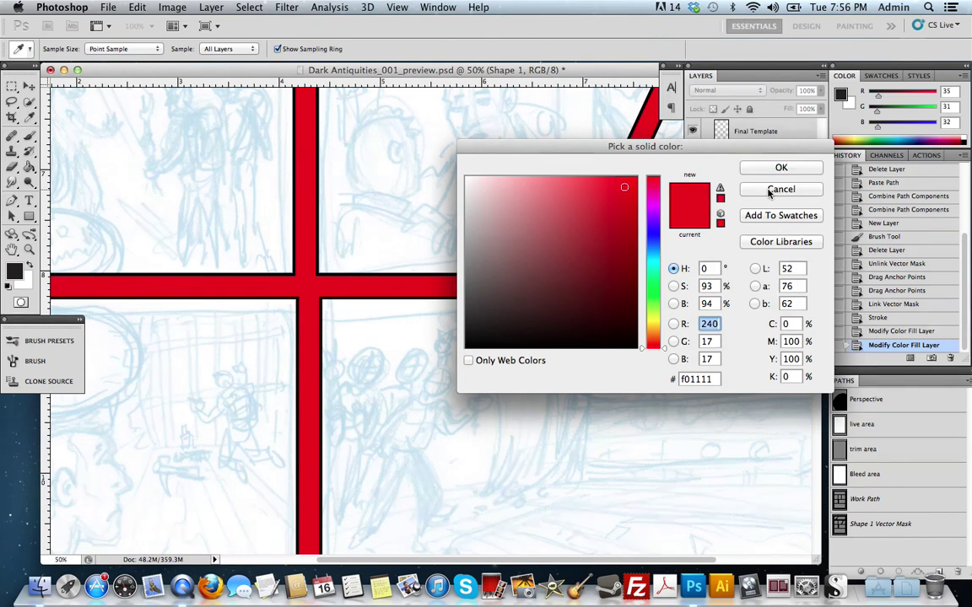
{"action": "left_click", "coordinate": [775, 190]}
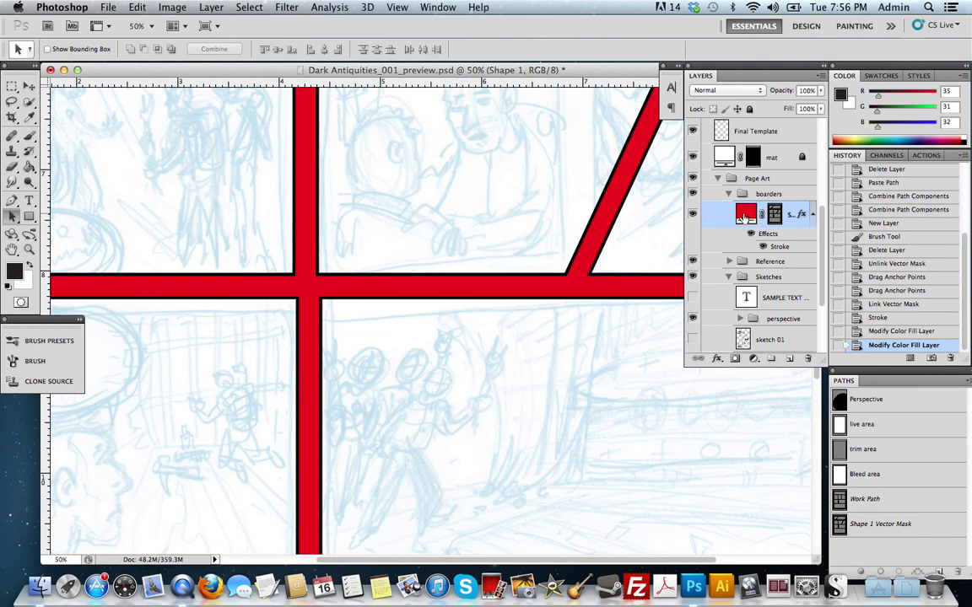
- Test a pale pink, then settle the border fill on pure white (ffffff)
{"action": "double_click", "coordinate": [745, 215]}
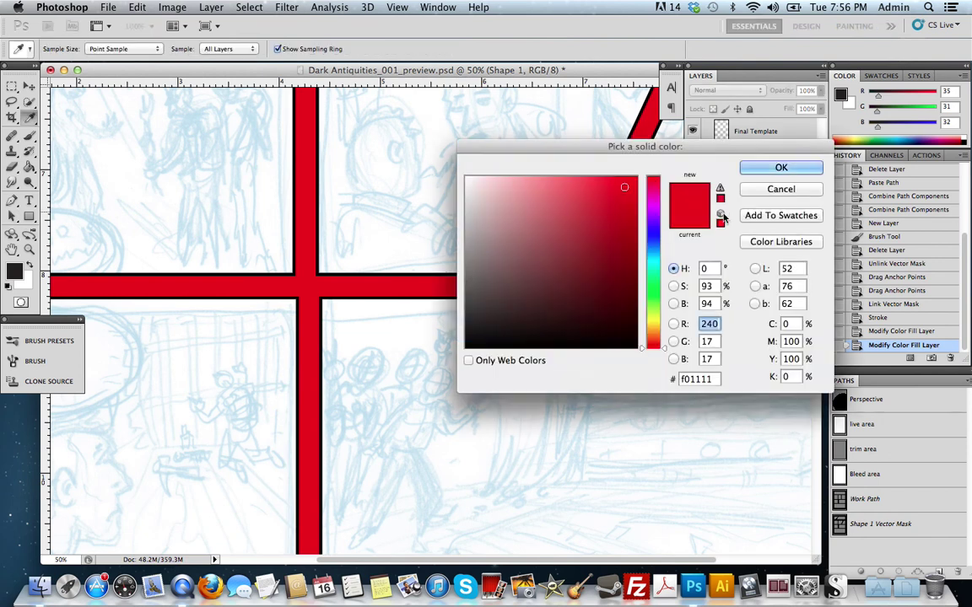
{"action": "left_click", "coordinate": [488, 195]}
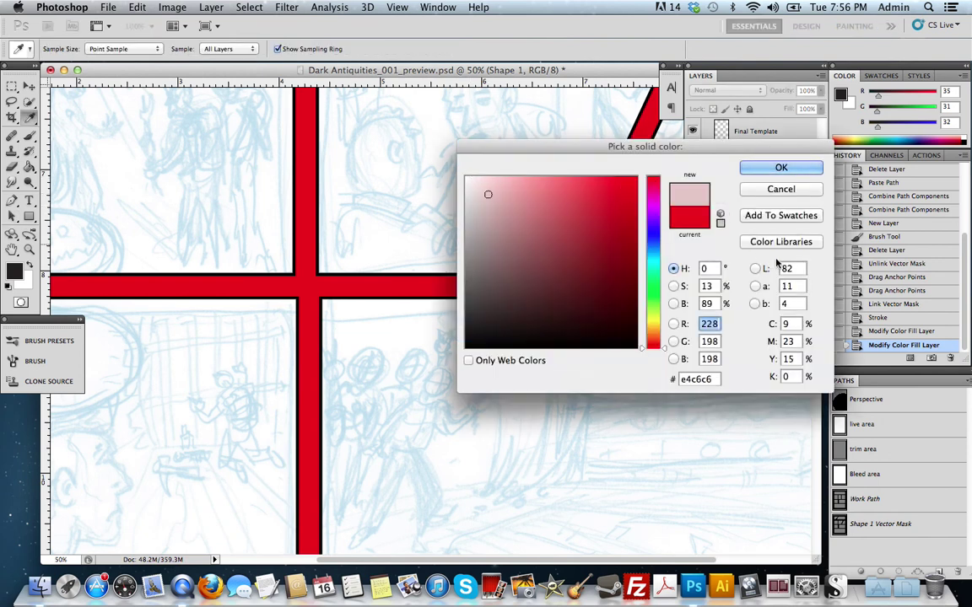
{"action": "left_click", "coordinate": [479, 187]}
{"action": "left_click", "coordinate": [466, 178]}
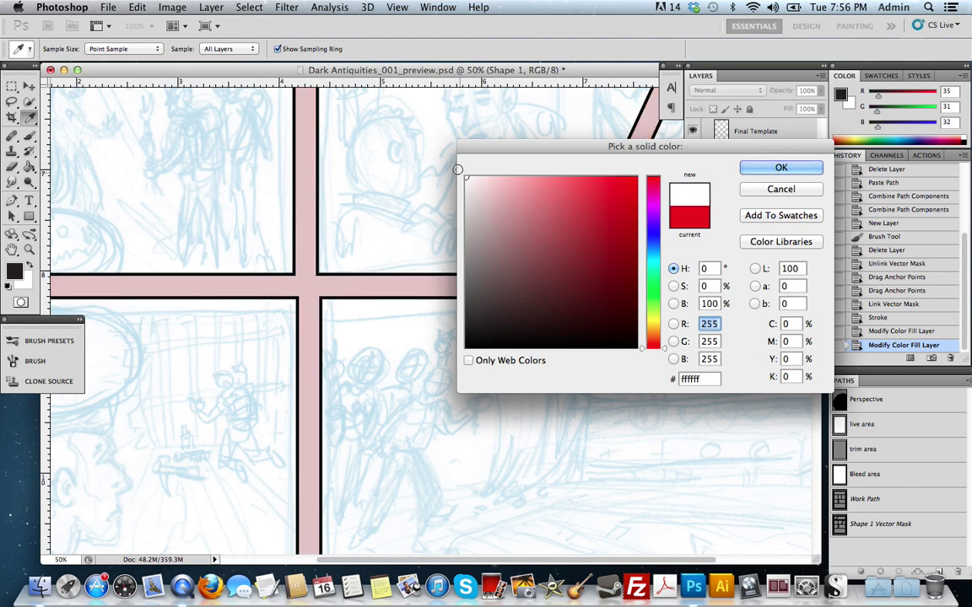
{"action": "left_click", "coordinate": [763, 172]}
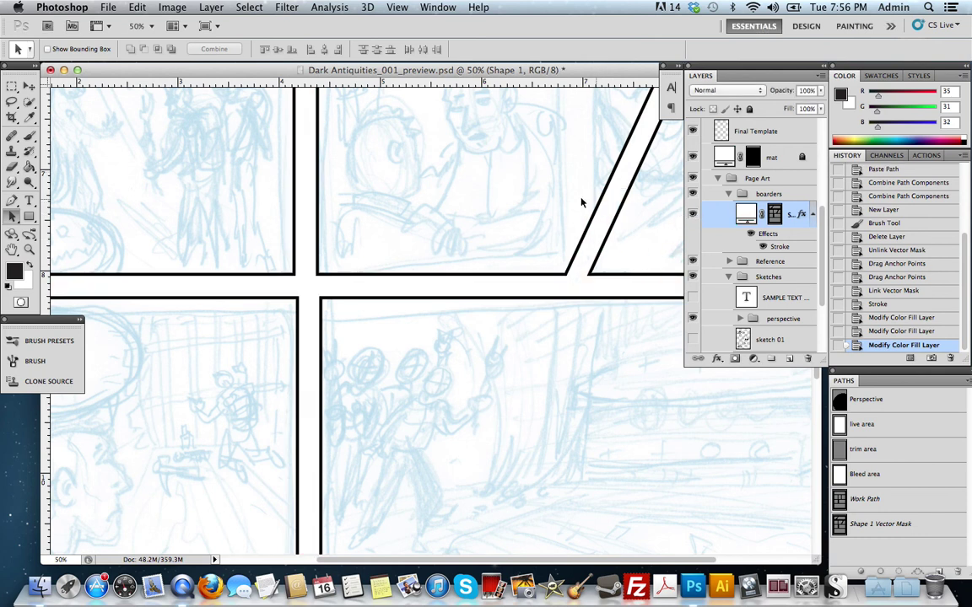
{"action": "key", "text": "super+0"}
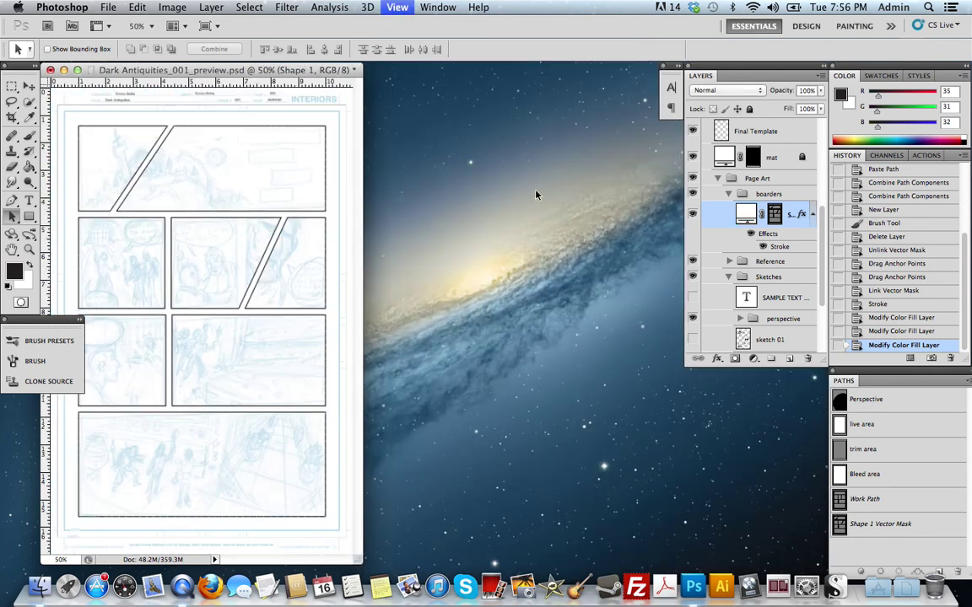
- Centre the document window on screen and select the boarders group in Layers
{"action": "left_click_drag", "start_coordinate": [327, 74], "coordinate": [550, 77]}
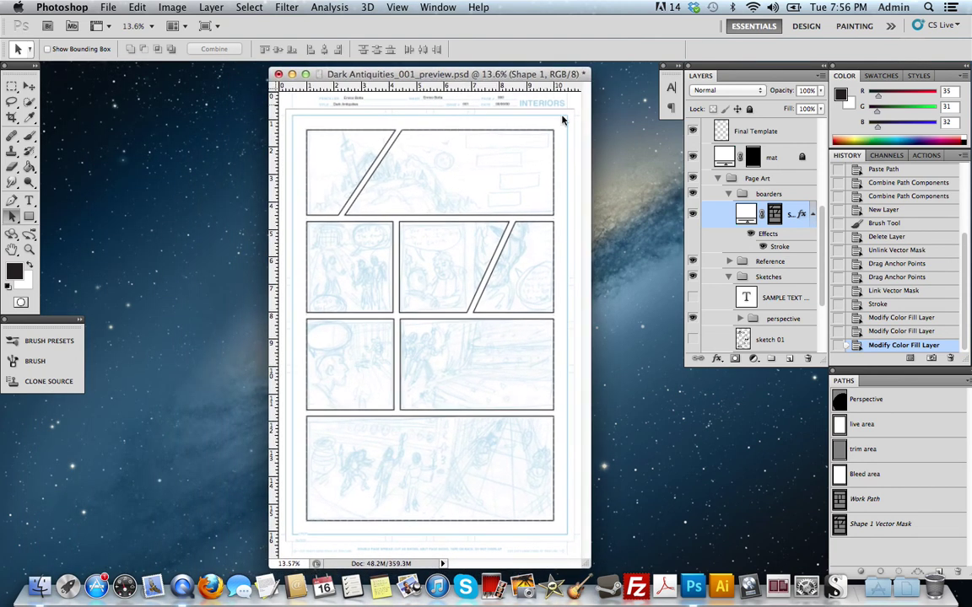
{"action": "left_click", "coordinate": [776, 194]}
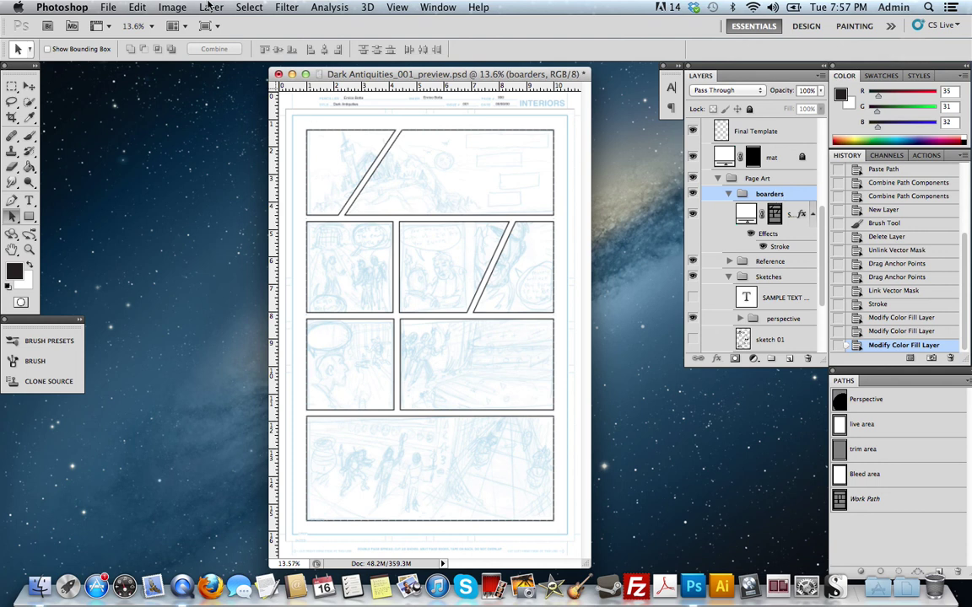
- Duplicate the boarders group with Destination set to New, naming the document 'new boarder test'
{"action": "left_click", "coordinate": [210, 8]}
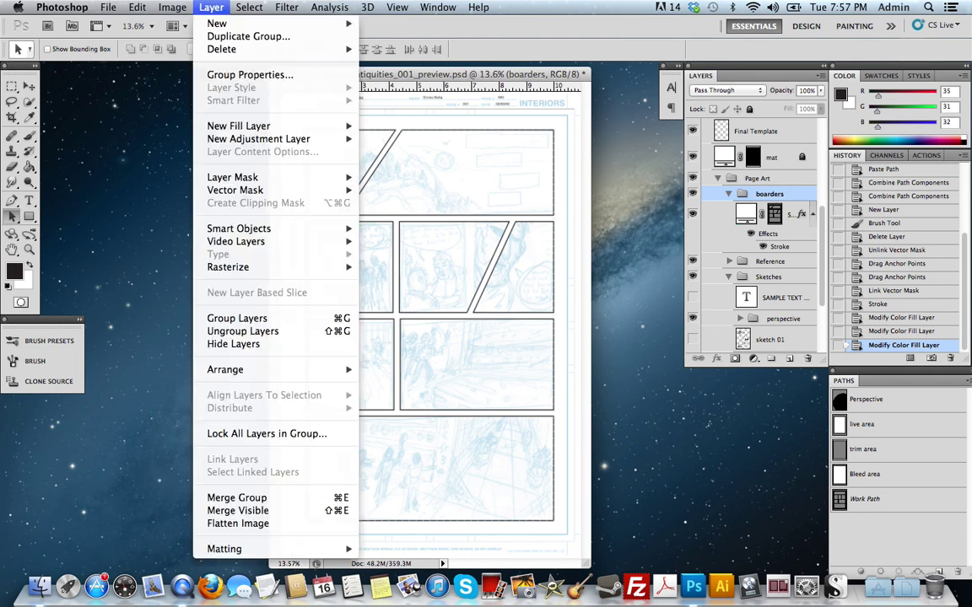
{"action": "left_click", "coordinate": [241, 36]}
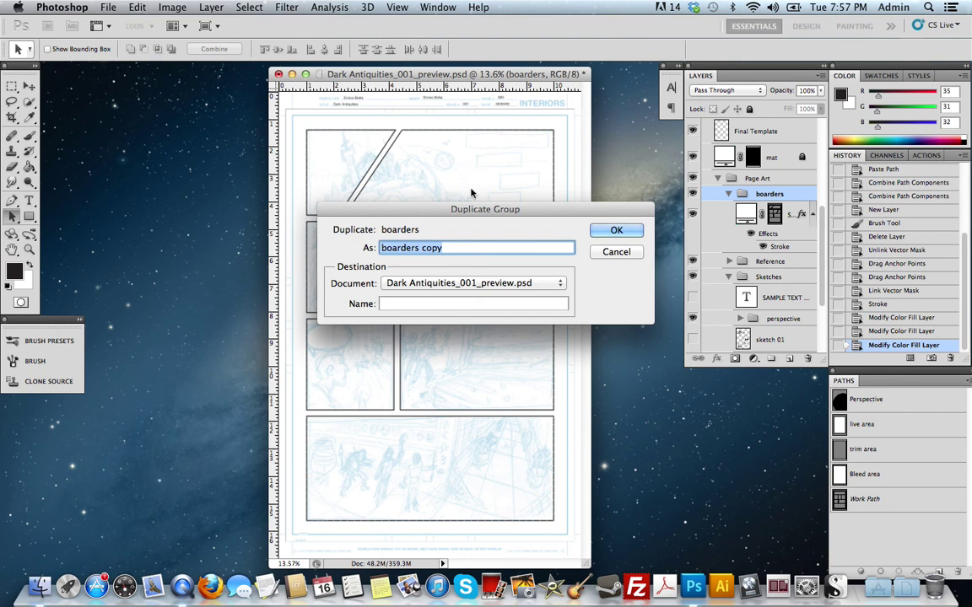
{"action": "left_click", "coordinate": [560, 284]}
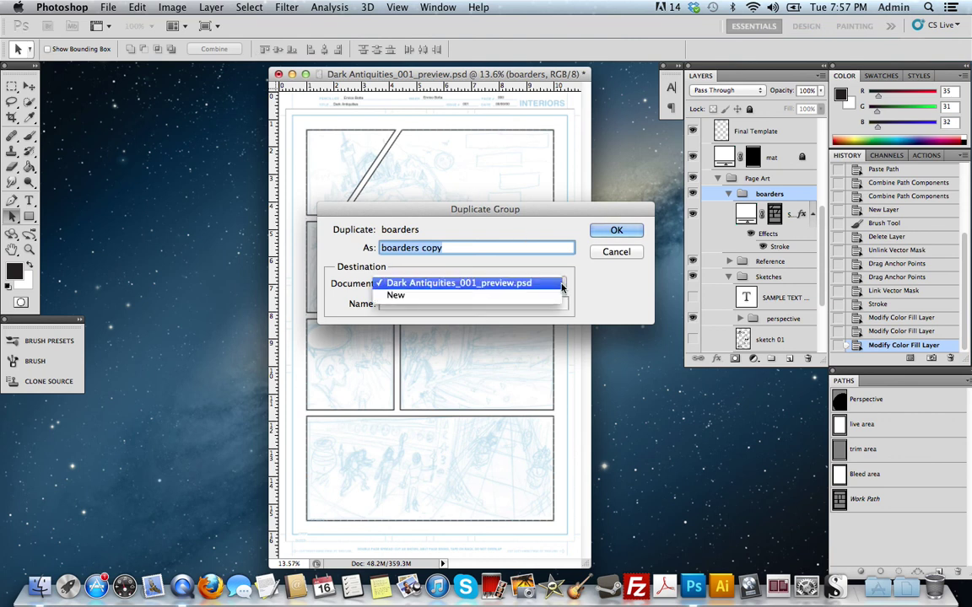
{"action": "left_click", "coordinate": [540, 297]}
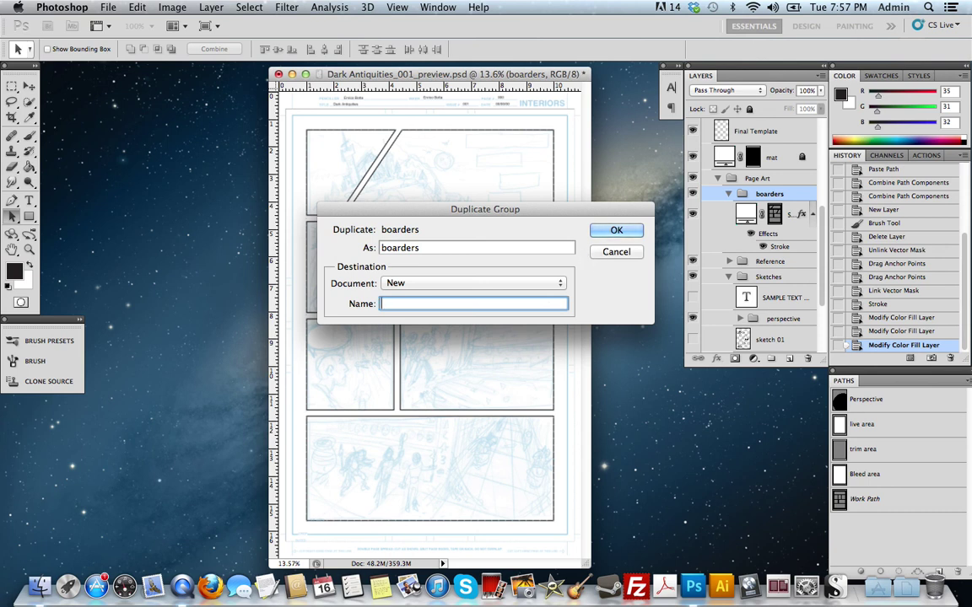
{"action": "type", "text": "new boarder test"}
{"action": "left_click", "coordinate": [617, 231]}
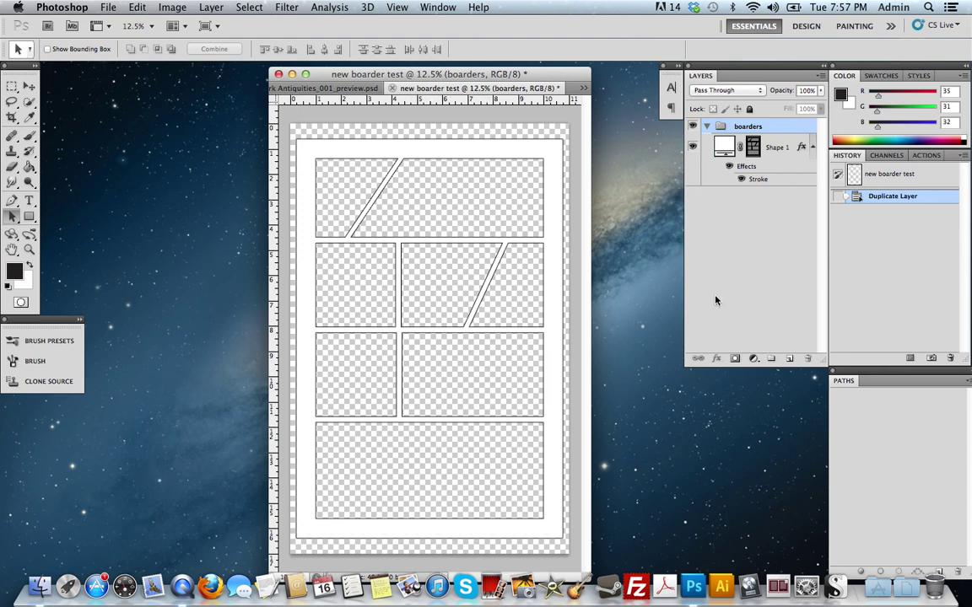
- Add a new Layer 1 positioned below the Shape 1 borders
{"action": "left_click", "coordinate": [787, 357]}
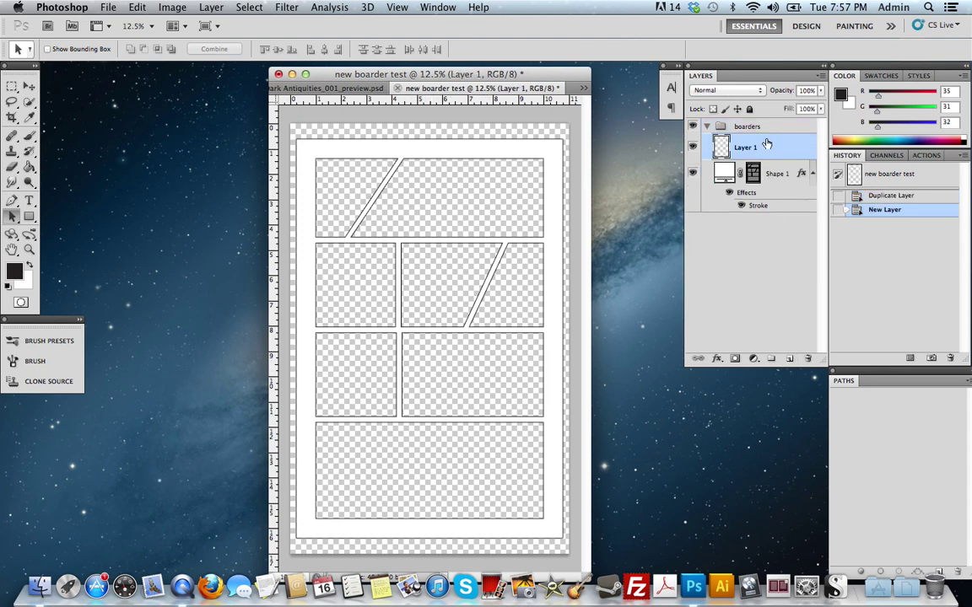
{"action": "left_click_drag", "start_coordinate": [770, 144], "coordinate": [688, 204]}
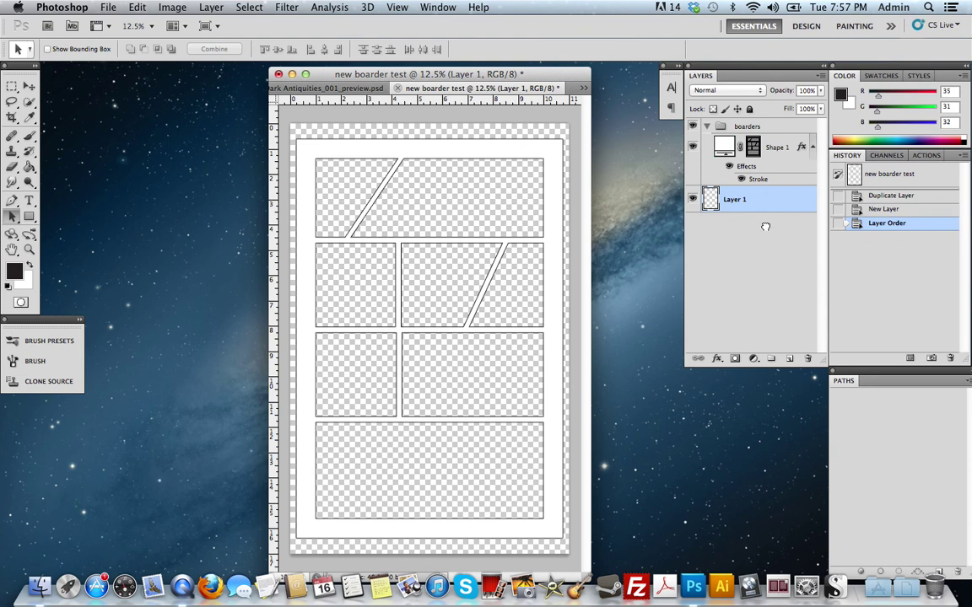
{"action": "key", "text": "super+Tab"}
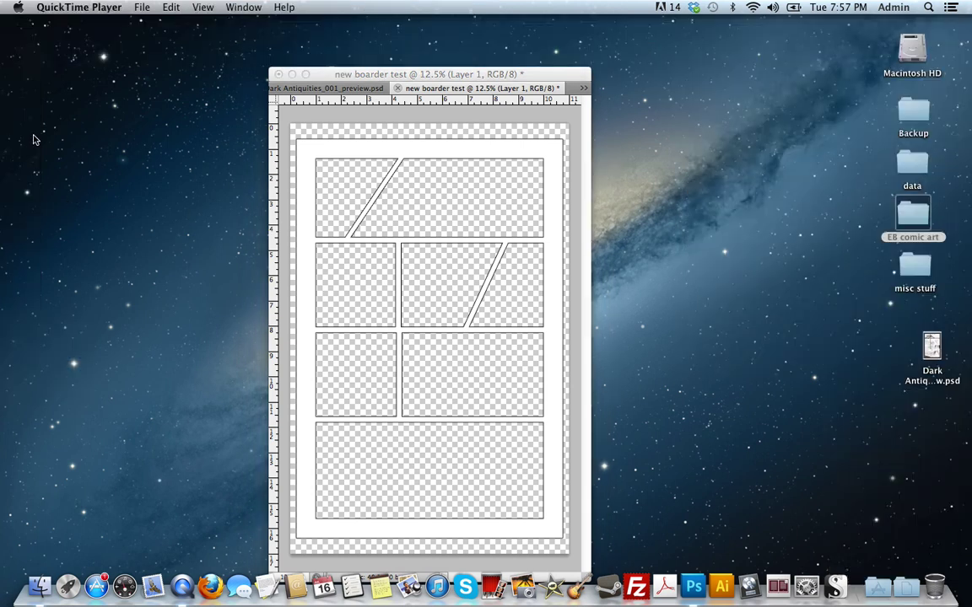
{"action": "left_click", "coordinate": [295, 73]}
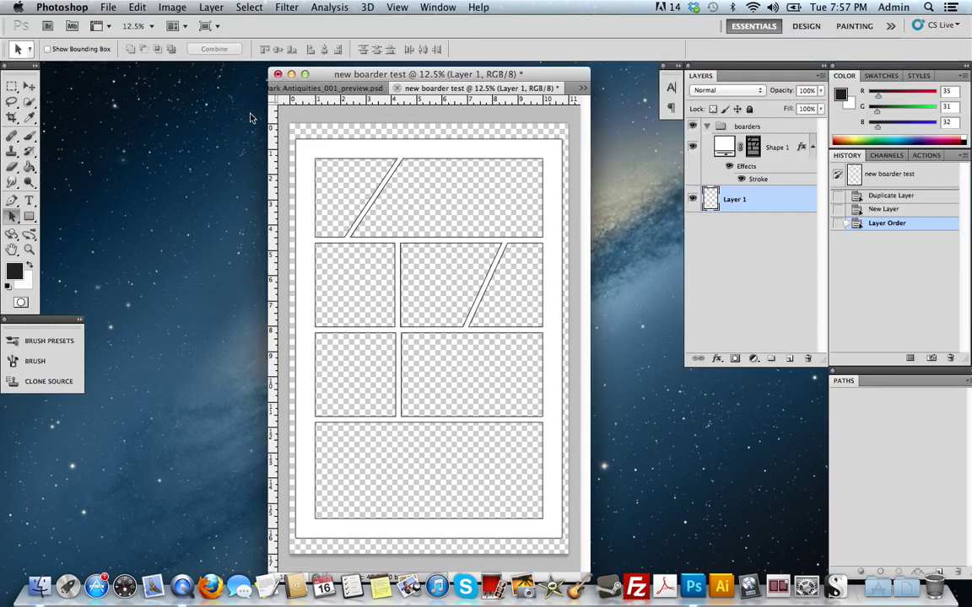
- Brush a test mark on Layer 1, delete that layer, and return to Dark Antiquities_001_preview.psd
{"action": "left_click", "coordinate": [29, 134]}
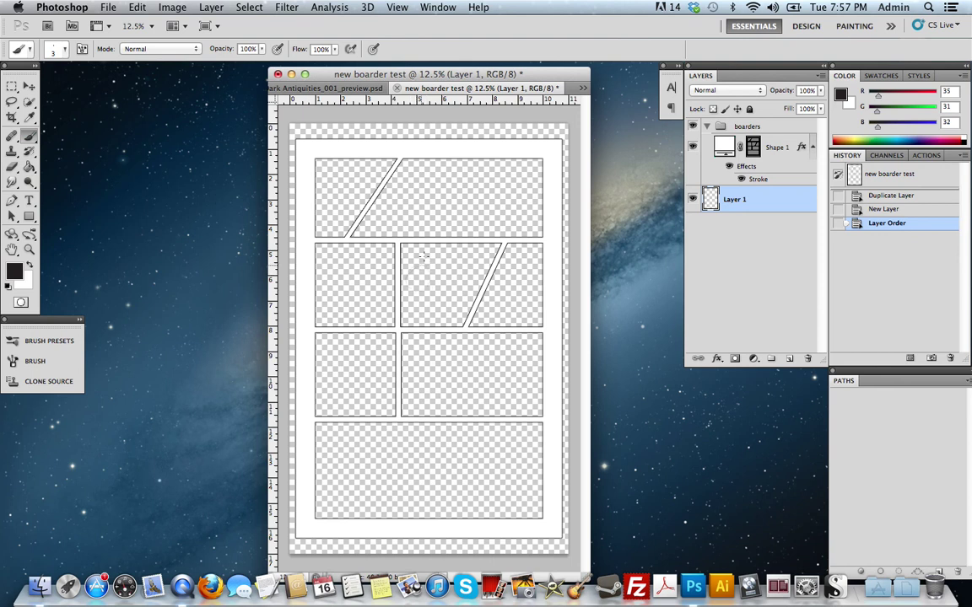
{"action": "left_click", "coordinate": [413, 289]}
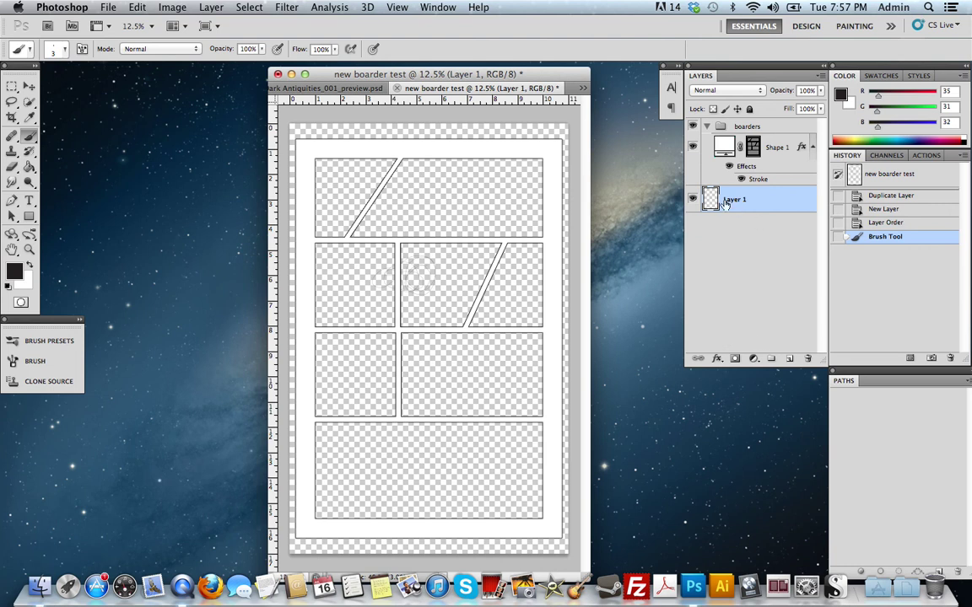
{"action": "left_click_drag", "start_coordinate": [759, 201], "coordinate": [807, 358]}
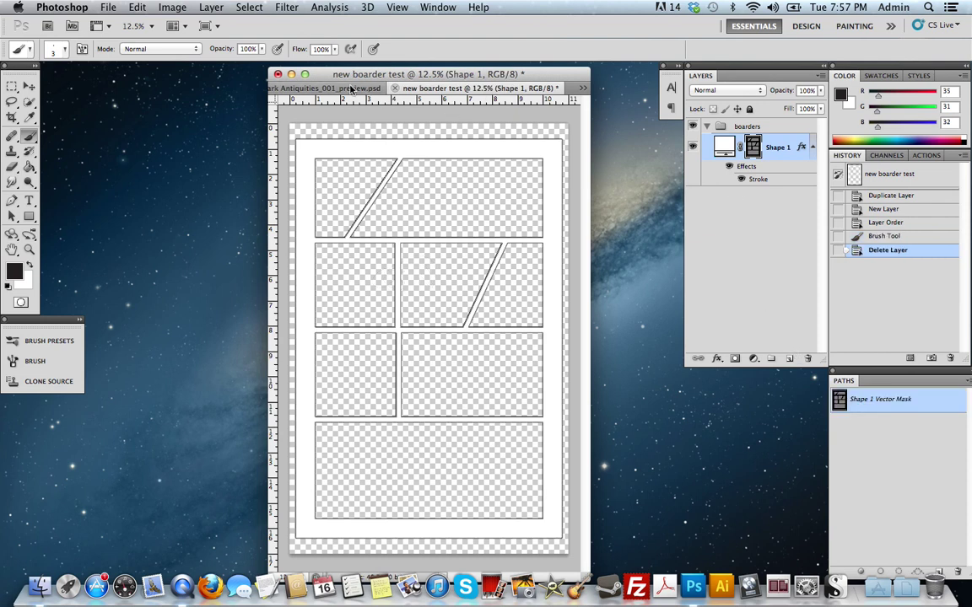
{"action": "left_click", "coordinate": [325, 88]}
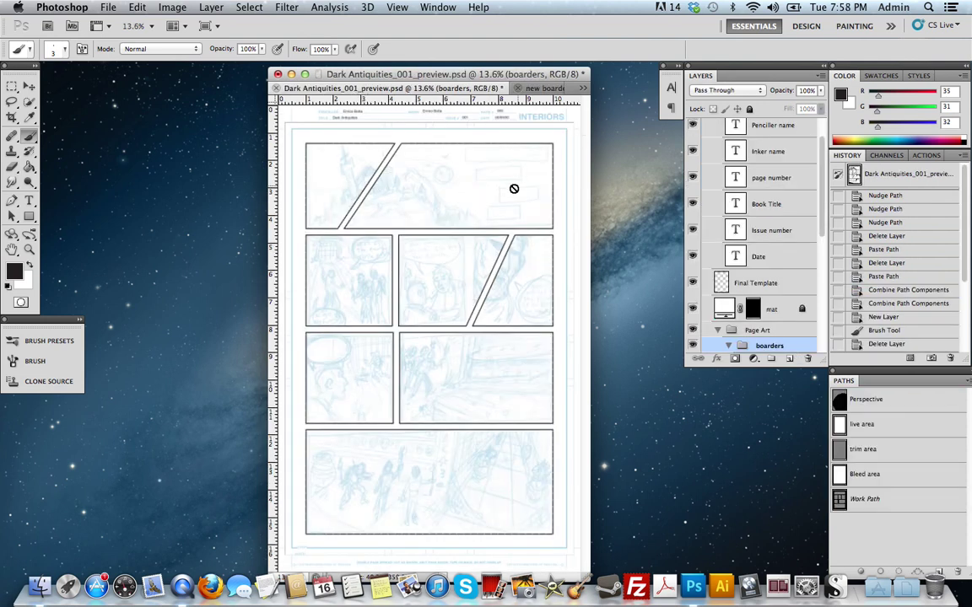
{"action": "left_click_drag", "start_coordinate": [494, 75], "coordinate": [495, 75]}
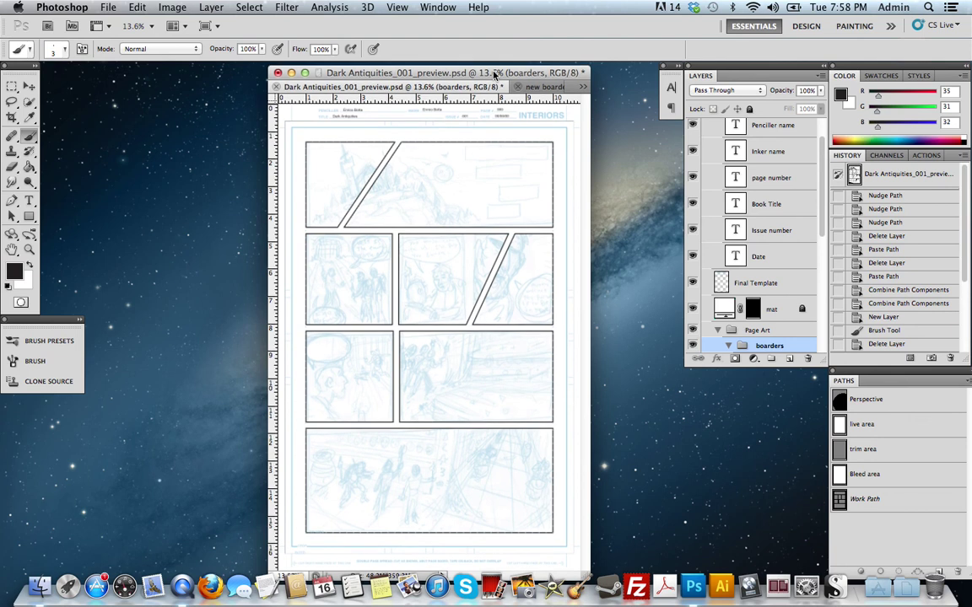